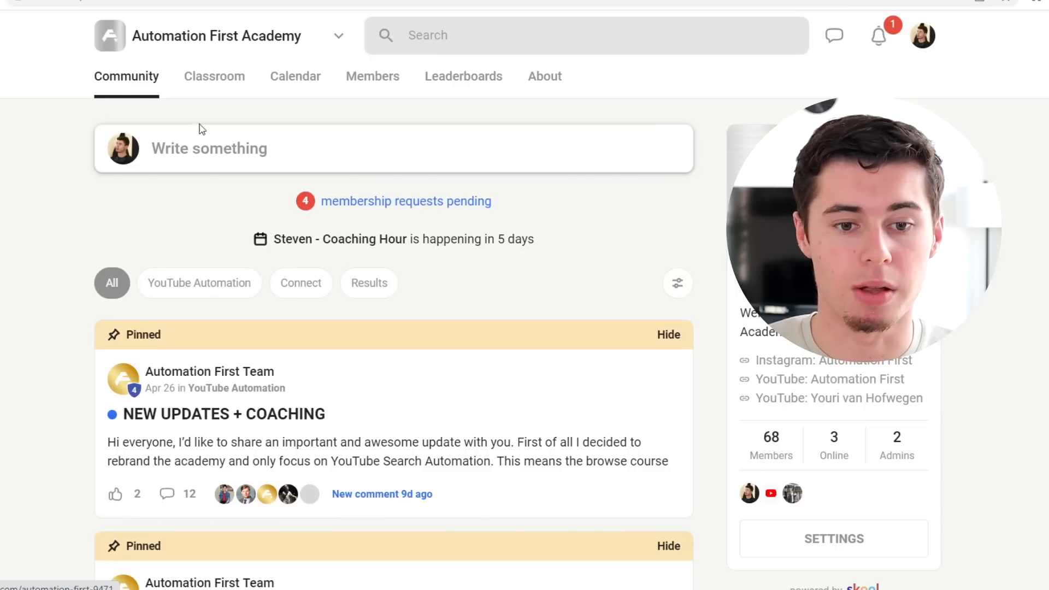
{"action": "scroll", "coordinate": [410, 344], "scroll_direction": "down", "scroll_amount": 15}
{"action": "scroll", "coordinate": [411, 346], "scroll_direction": "up", "scroll_amount": 15}
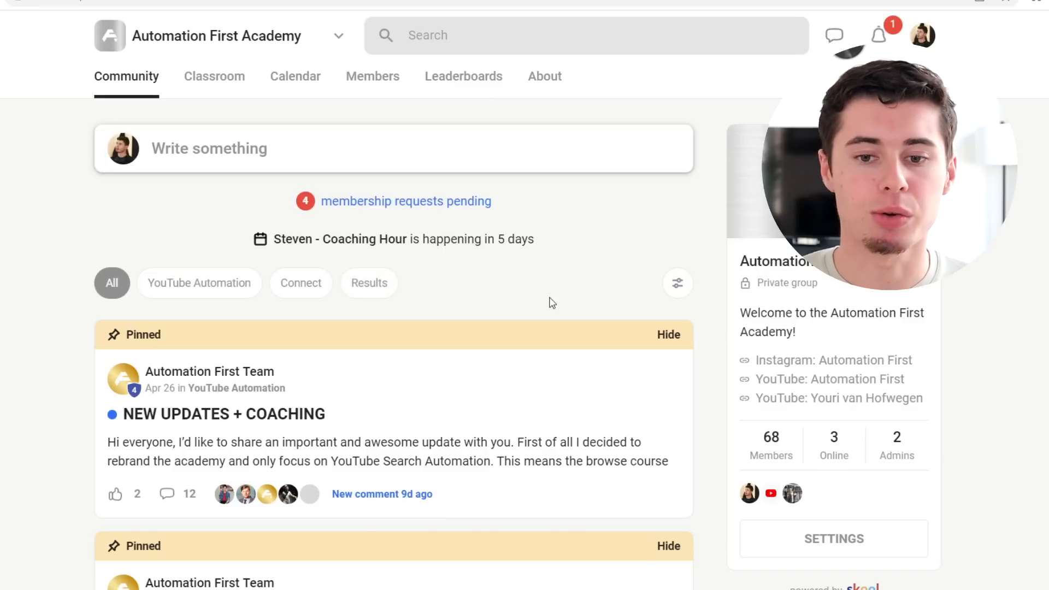
{"action": "left_click", "coordinate": [399, 148]}
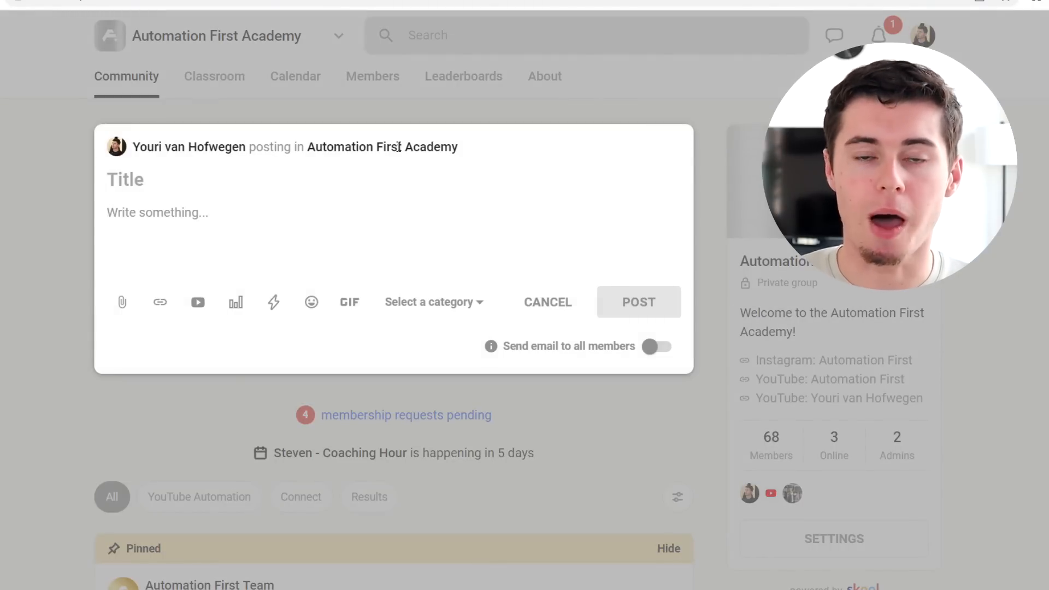
{"action": "left_click", "coordinate": [549, 306]}
{"action": "scroll", "coordinate": [436, 399], "scroll_direction": "down", "scroll_amount": 5}
{"action": "scroll", "coordinate": [453, 377], "scroll_direction": "up", "scroll_amount": 5}
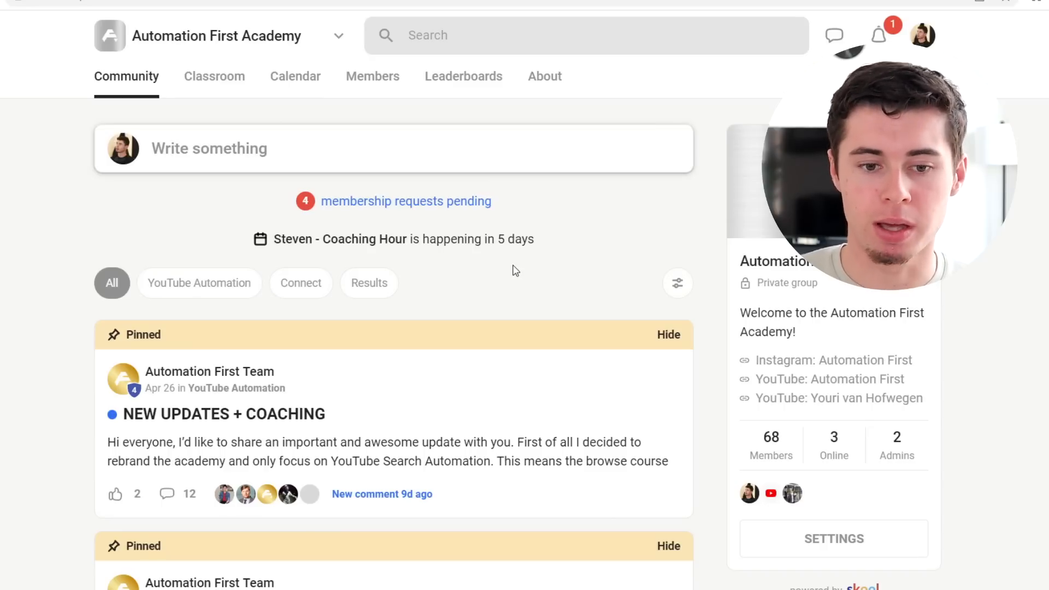
Step: Try starting a new community post in the Results category, then discard the unfinished draft
{"action": "left_click", "coordinate": [267, 156]}
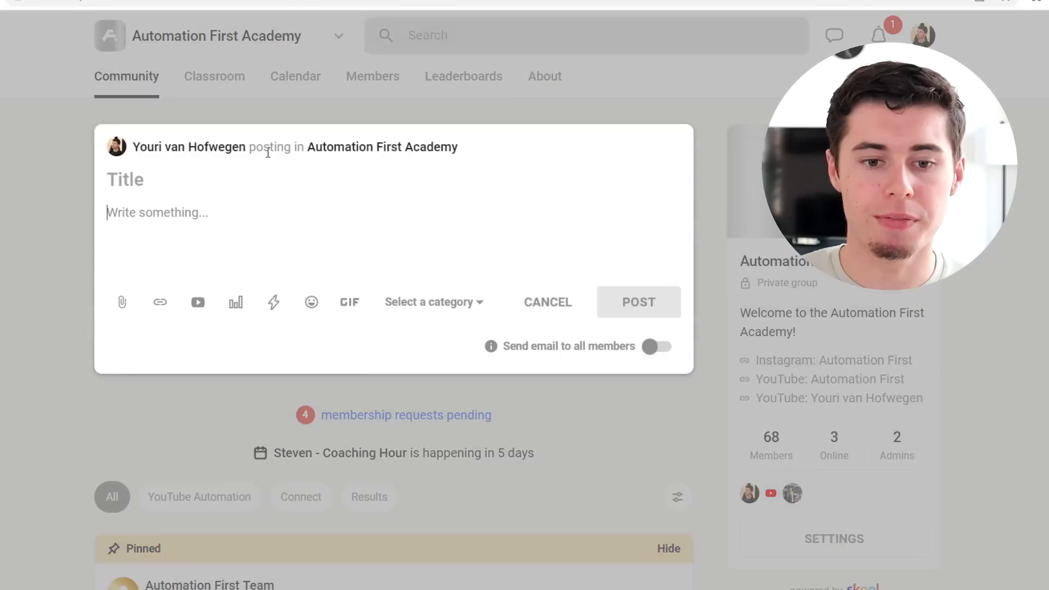
{"action": "left_click", "coordinate": [440, 303]}
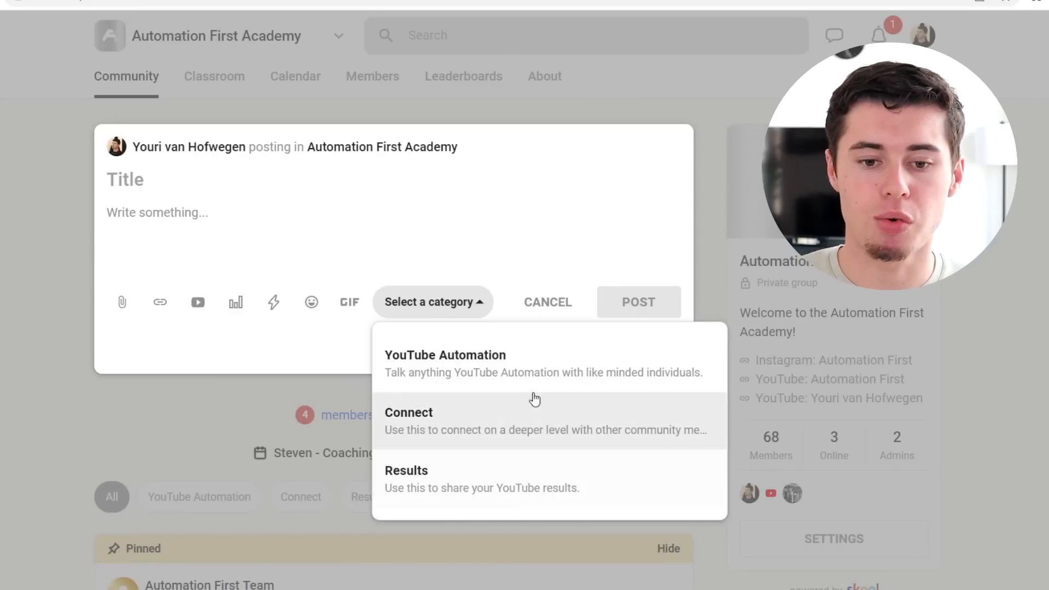
{"action": "left_click", "coordinate": [193, 213]}
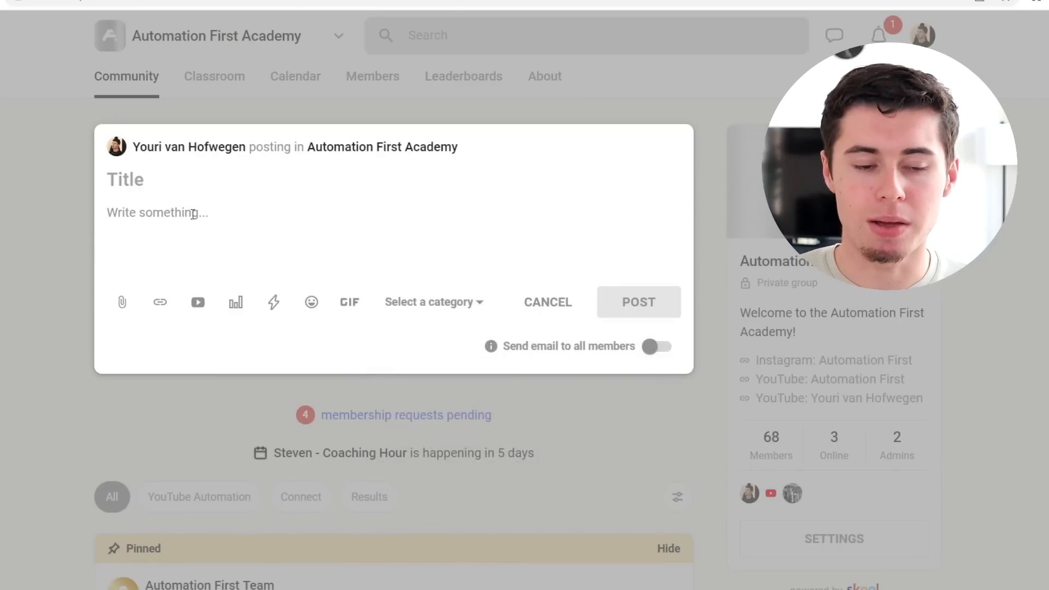
{"action": "left_click", "coordinate": [435, 303]}
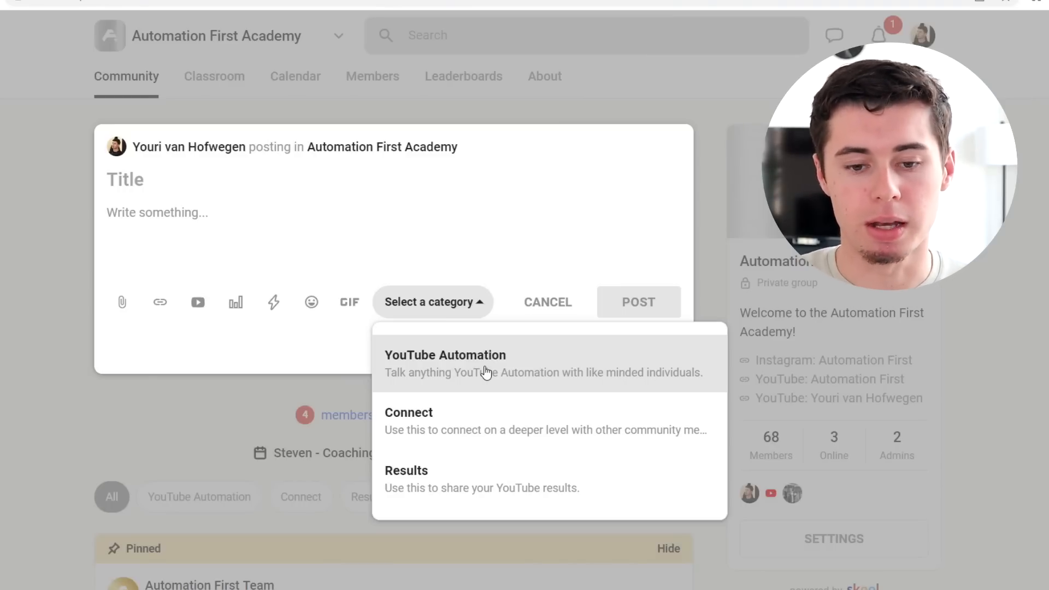
{"action": "left_click", "coordinate": [516, 495]}
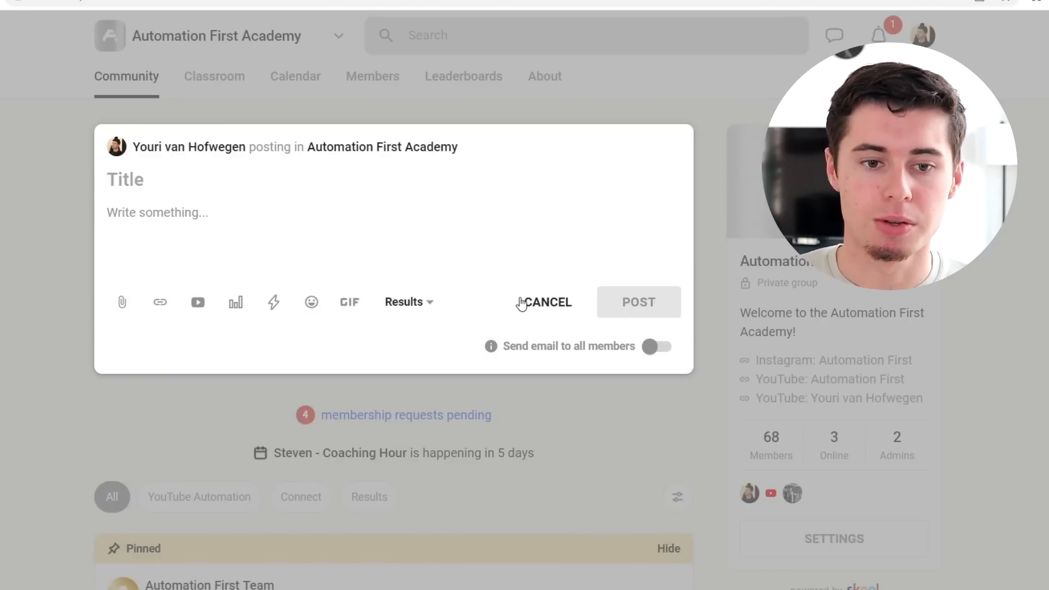
{"action": "left_click", "coordinate": [541, 302]}
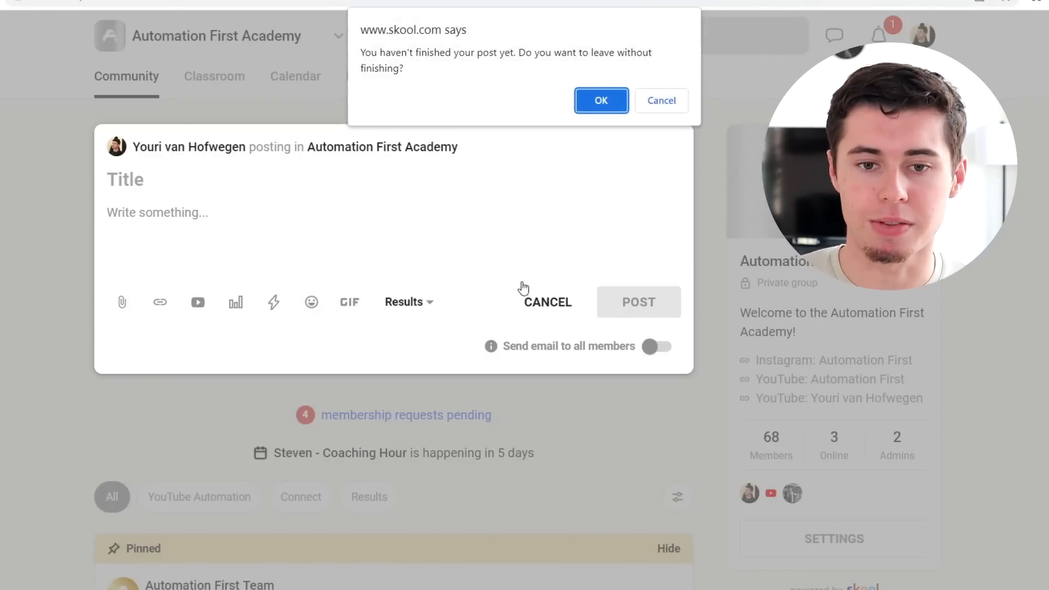
{"action": "left_click", "coordinate": [603, 100]}
Step: Filter the community feed to Results and view the FIRST €1K+ DAY post with its enlarged chart
{"action": "left_click", "coordinate": [370, 283]}
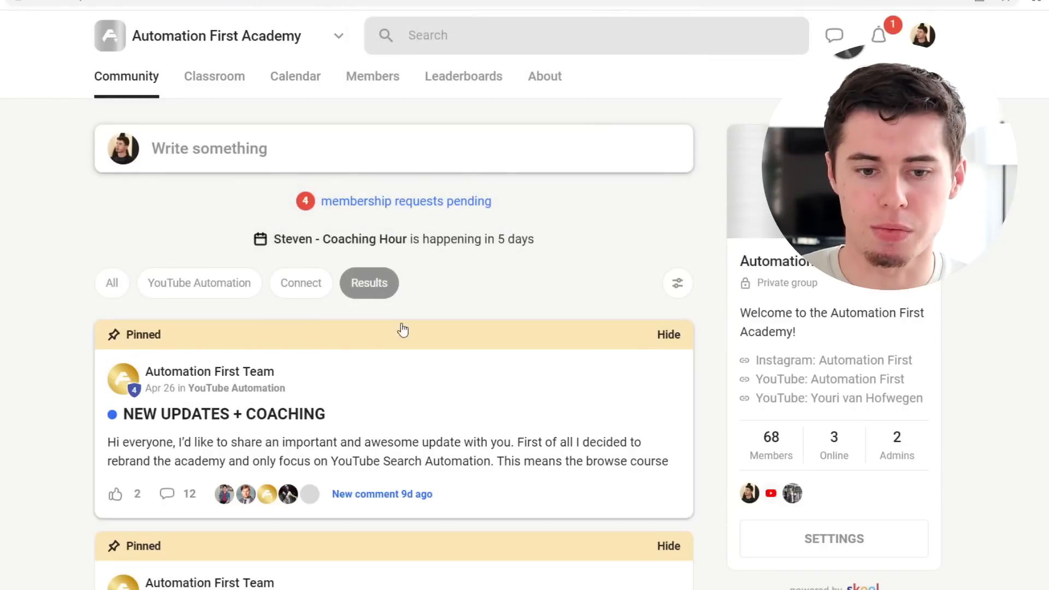
{"action": "left_click", "coordinate": [462, 410]}
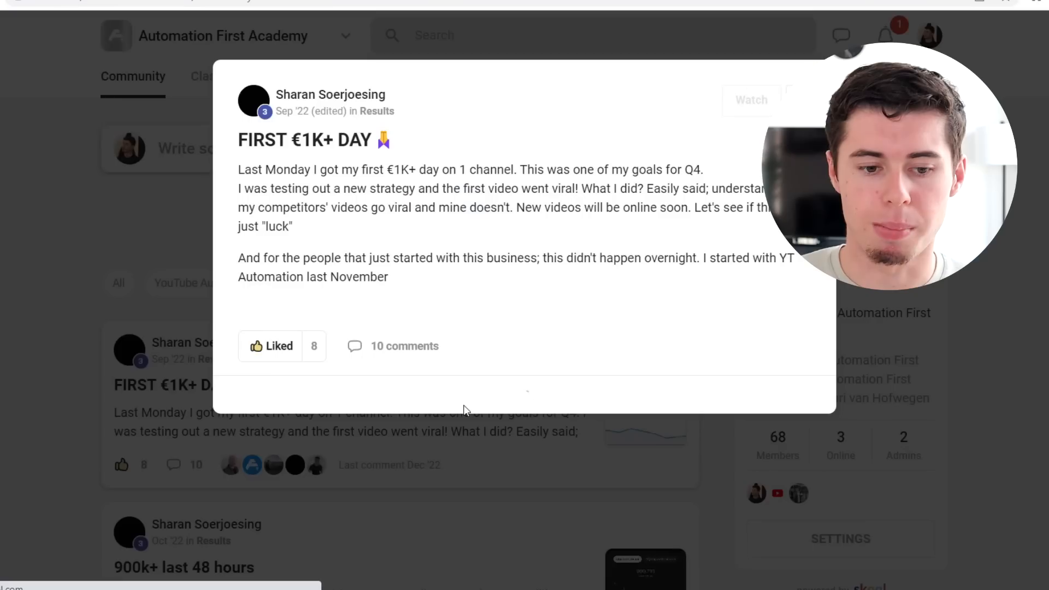
{"action": "scroll", "coordinate": [550, 299], "scroll_direction": "down", "scroll_amount": 5}
{"action": "scroll", "coordinate": [543, 293], "scroll_direction": "up", "scroll_amount": 3}
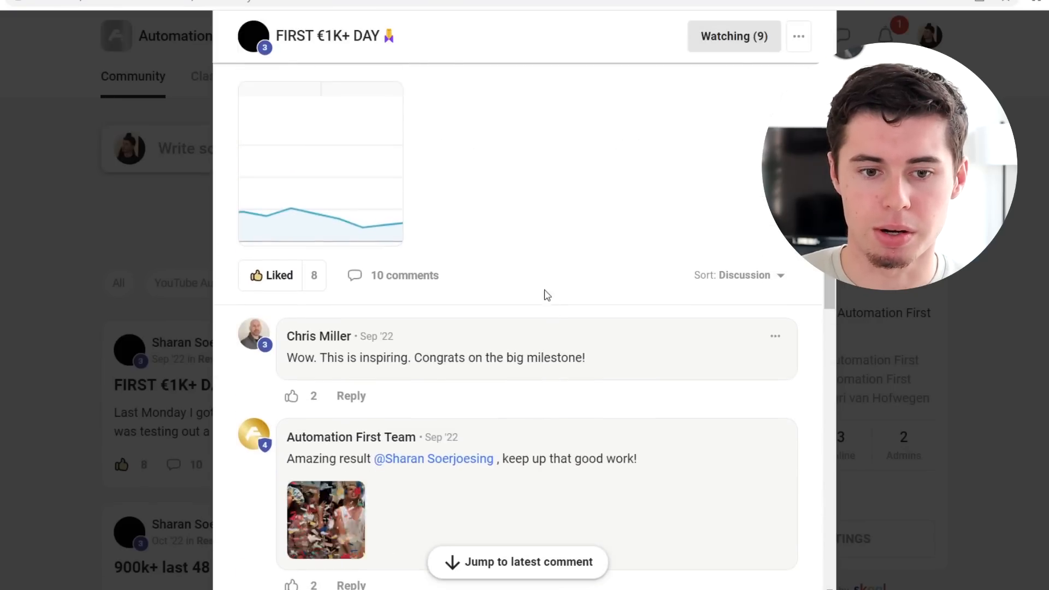
{"action": "left_click", "coordinate": [355, 259]}
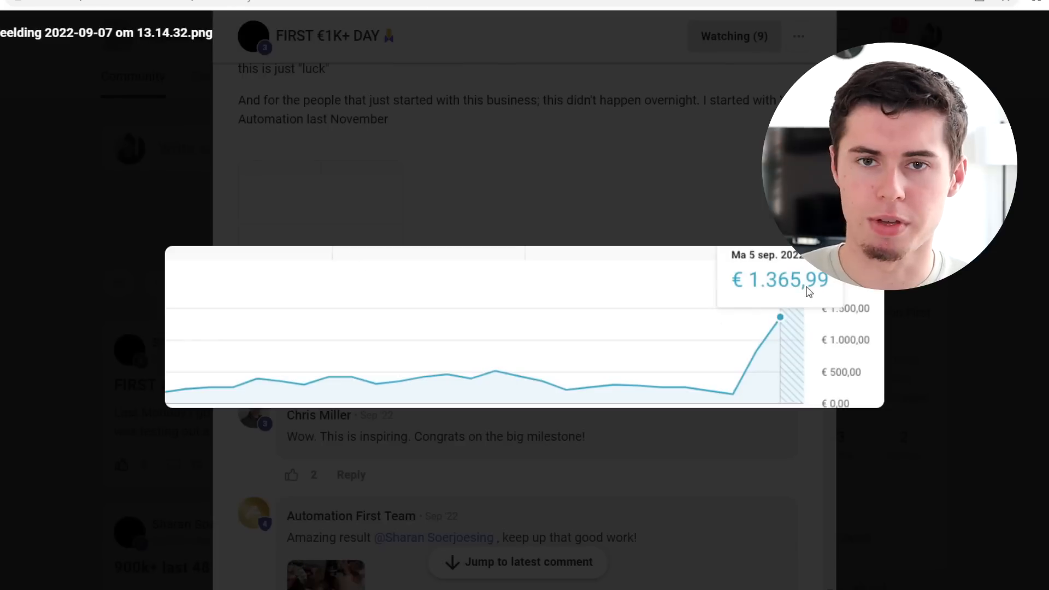
{"action": "left_click", "coordinate": [782, 218]}
{"action": "scroll", "coordinate": [628, 227], "scroll_direction": "up", "scroll_amount": 2}
{"action": "scroll", "coordinate": [599, 284], "scroll_direction": "down", "scroll_amount": 3}
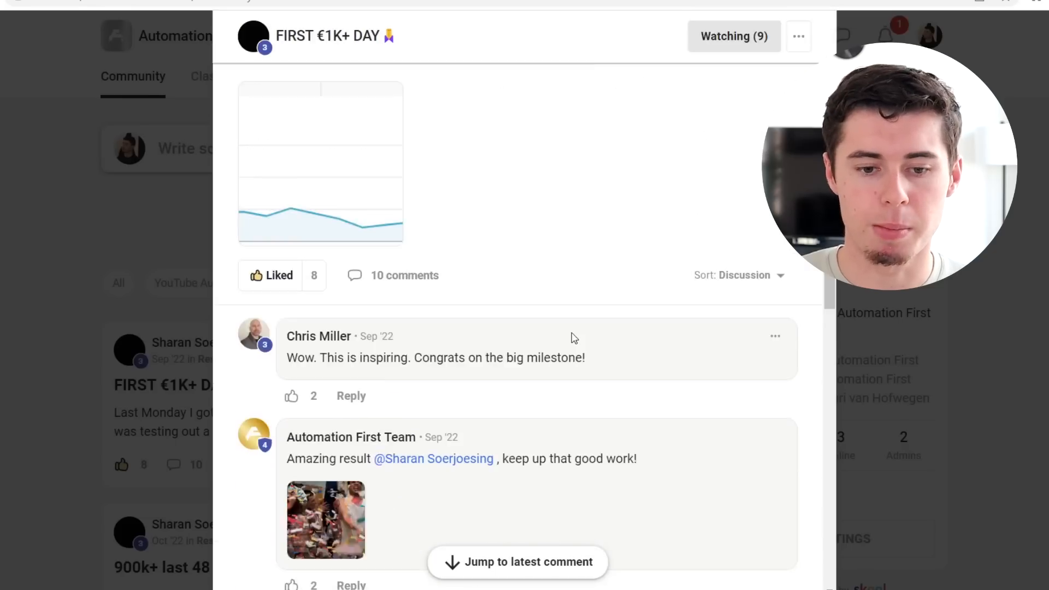
{"action": "scroll", "coordinate": [572, 333], "scroll_direction": "up", "scroll_amount": 3}
{"action": "left_click", "coordinate": [2, 51]}
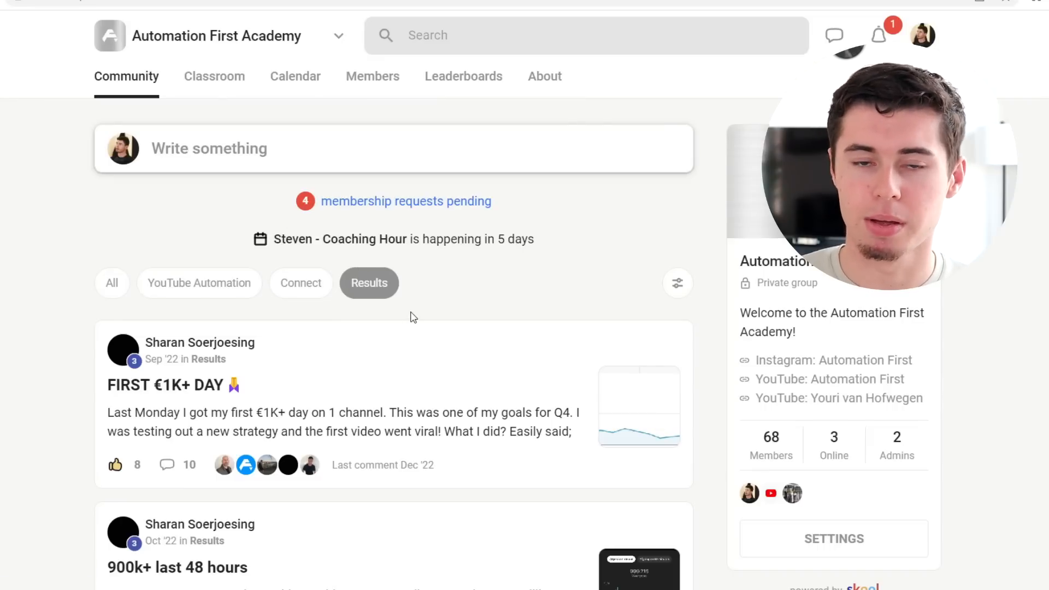
Step: Open the Search Automation Course from the Classroom course list
{"action": "left_click", "coordinate": [203, 97]}
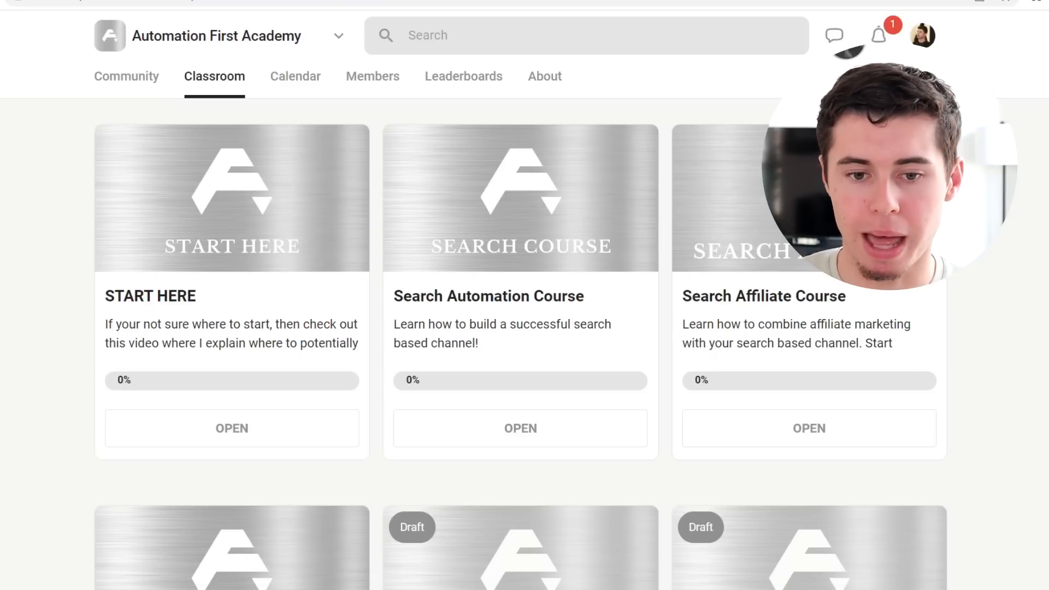
{"action": "scroll", "coordinate": [606, 335], "scroll_direction": "down", "scroll_amount": 20}
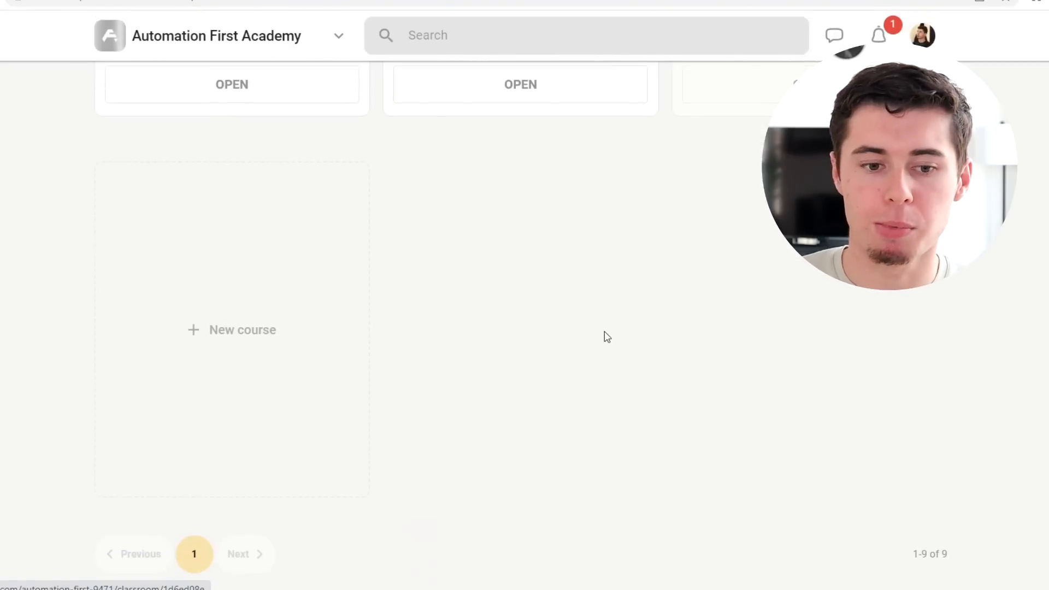
{"action": "scroll", "coordinate": [356, 359], "scroll_direction": "up", "scroll_amount": 18}
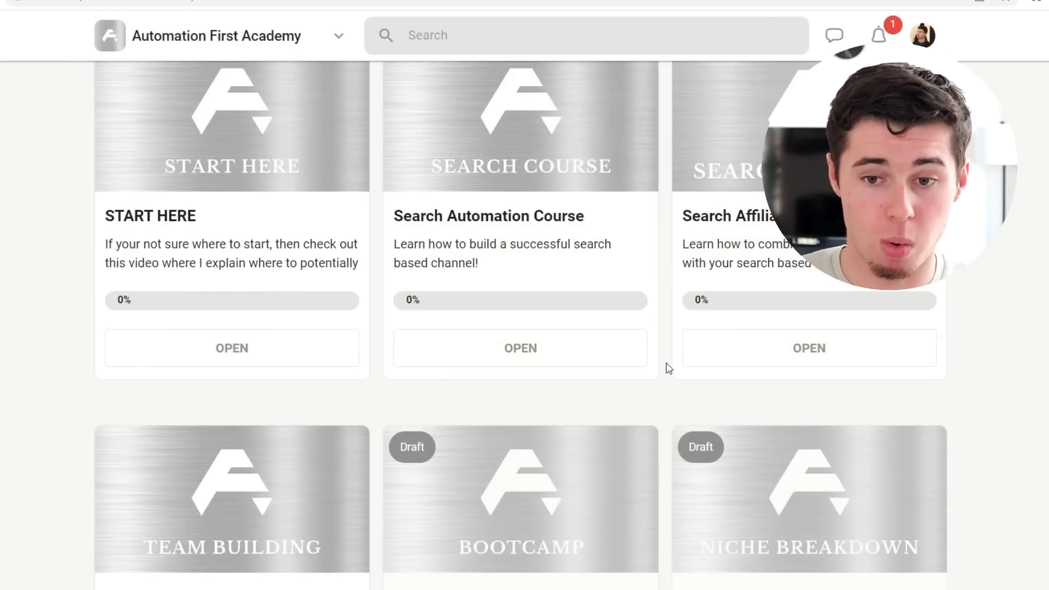
{"action": "scroll", "coordinate": [668, 368], "scroll_direction": "up", "scroll_amount": 2}
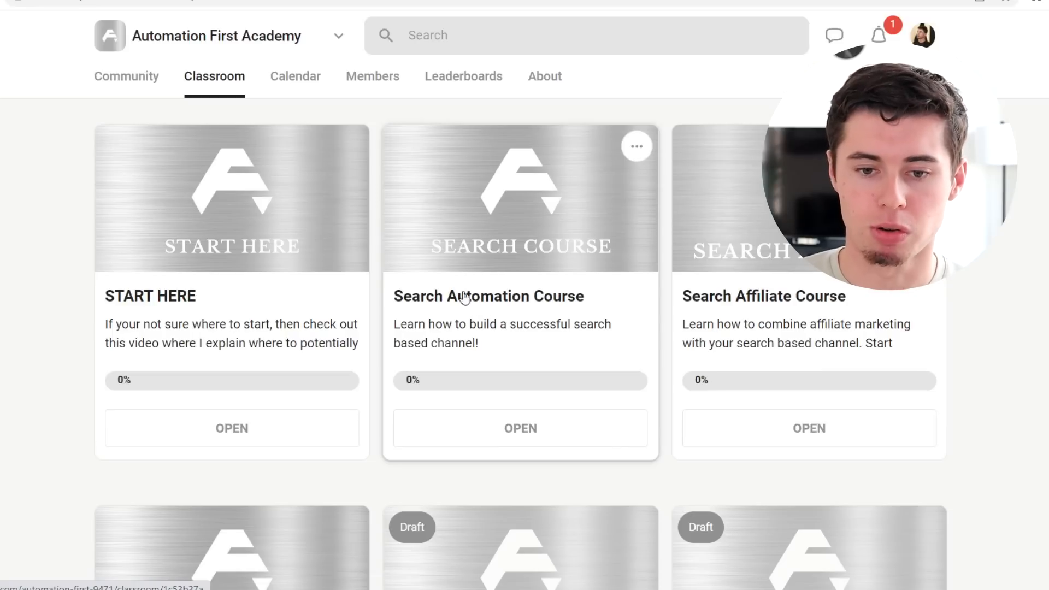
{"action": "left_click", "coordinate": [517, 426]}
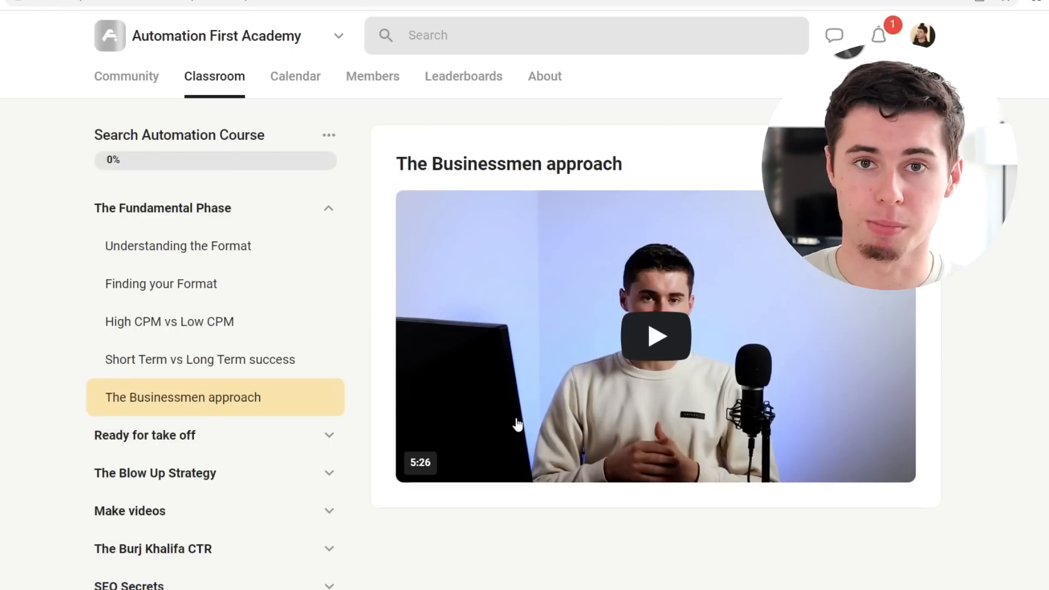
Step: Expand the Ready for take off and The Blow Up Strategy modules and open the Short Term vs Long Term success lesson
{"action": "left_click", "coordinate": [254, 247]}
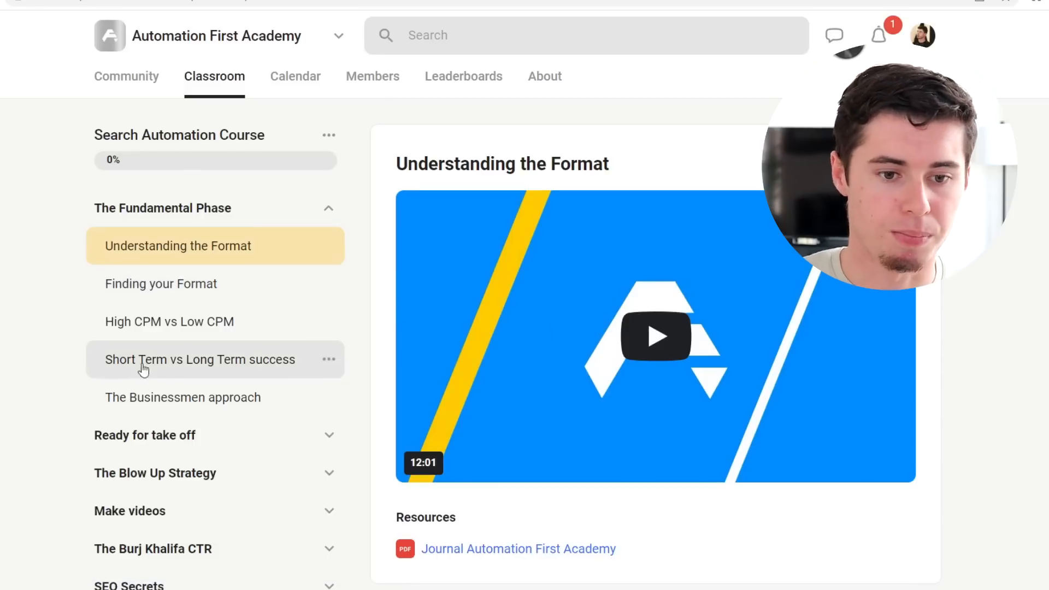
{"action": "scroll", "coordinate": [171, 338], "scroll_direction": "down", "scroll_amount": 8}
{"action": "scroll", "coordinate": [260, 263], "scroll_direction": "up", "scroll_amount": 5}
{"action": "scroll", "coordinate": [312, 348], "scroll_direction": "up", "scroll_amount": 1}
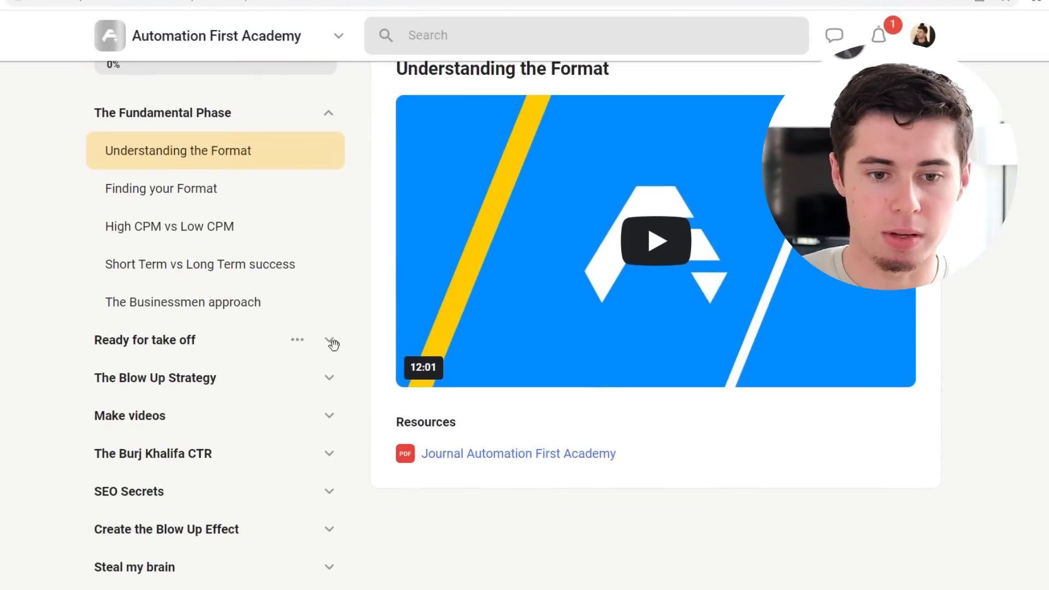
{"action": "left_click", "coordinate": [330, 341]}
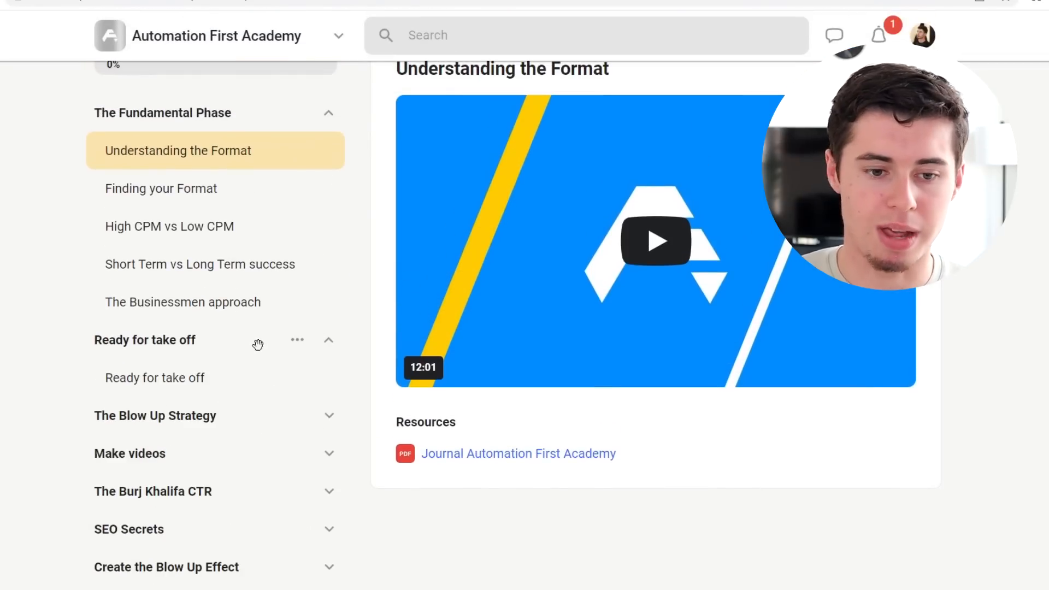
{"action": "left_click", "coordinate": [329, 414]}
{"action": "left_click", "coordinate": [206, 268]}
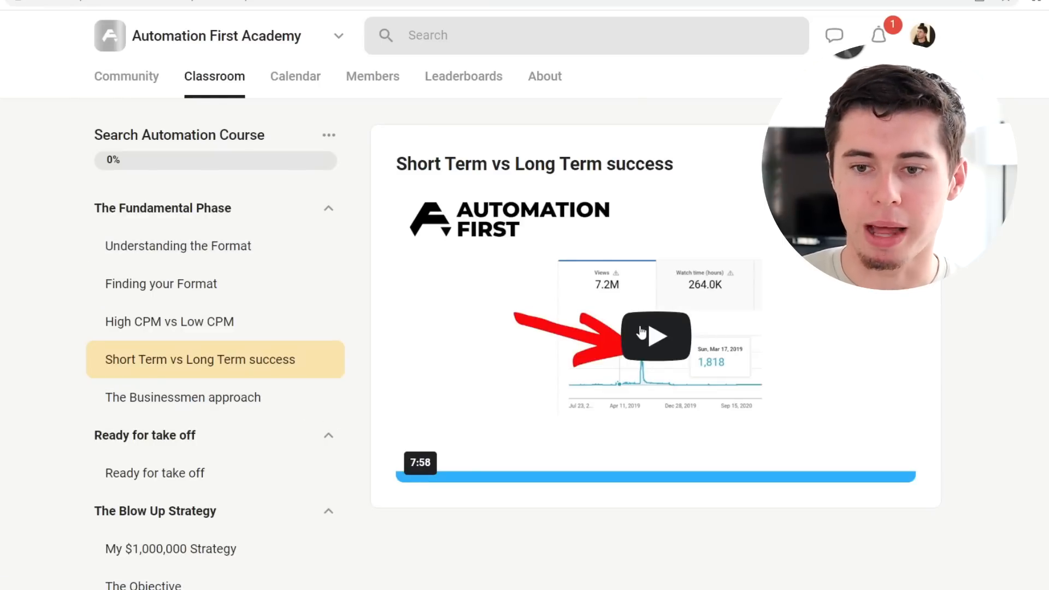
Step: Play the Short Term vs Long Term success lesson video at 1080p quality, then pause it
{"action": "left_click", "coordinate": [678, 336]}
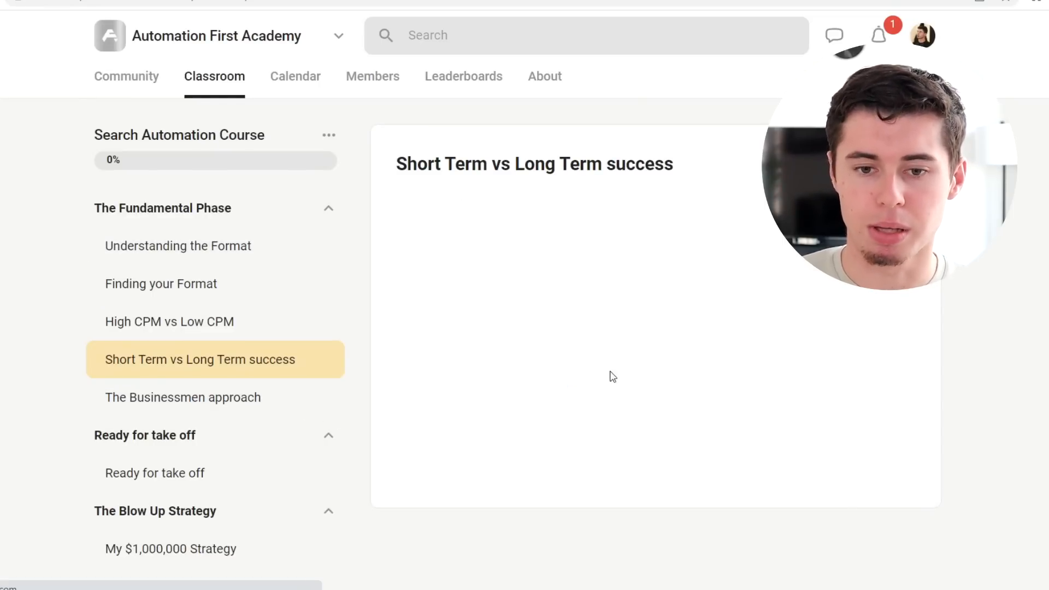
{"action": "left_click", "coordinate": [853, 469]}
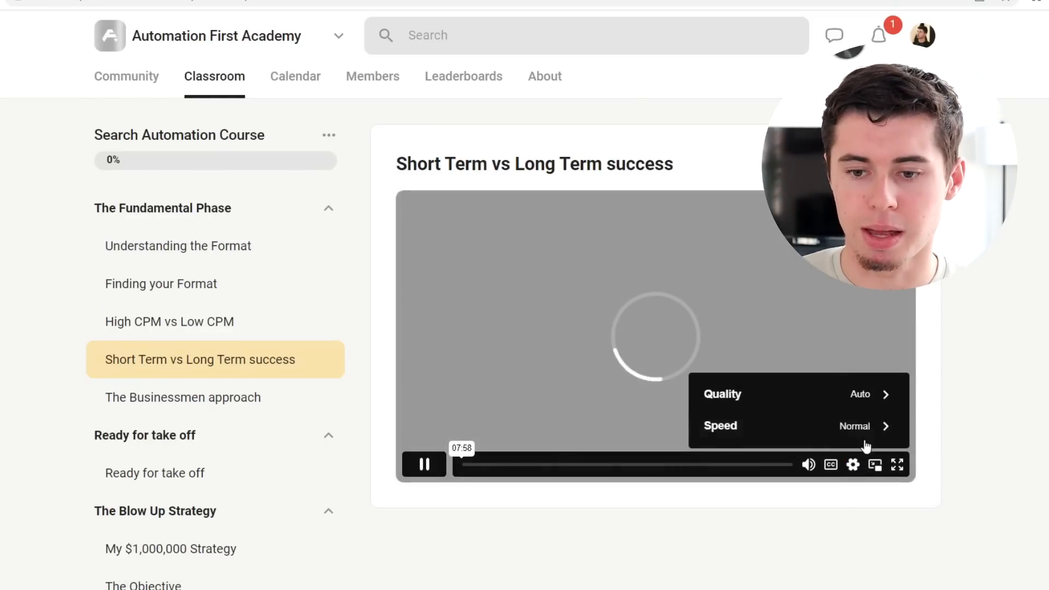
{"action": "left_click", "coordinate": [855, 427]}
{"action": "left_click", "coordinate": [728, 334]}
{"action": "left_click", "coordinate": [853, 464]}
{"action": "left_click", "coordinate": [820, 393]}
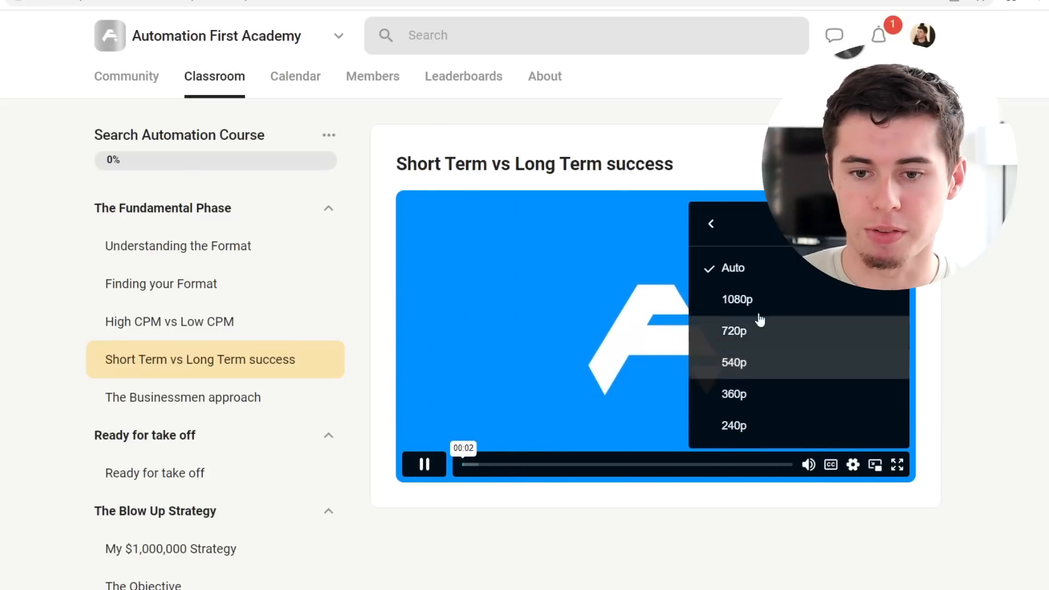
{"action": "left_click", "coordinate": [743, 304]}
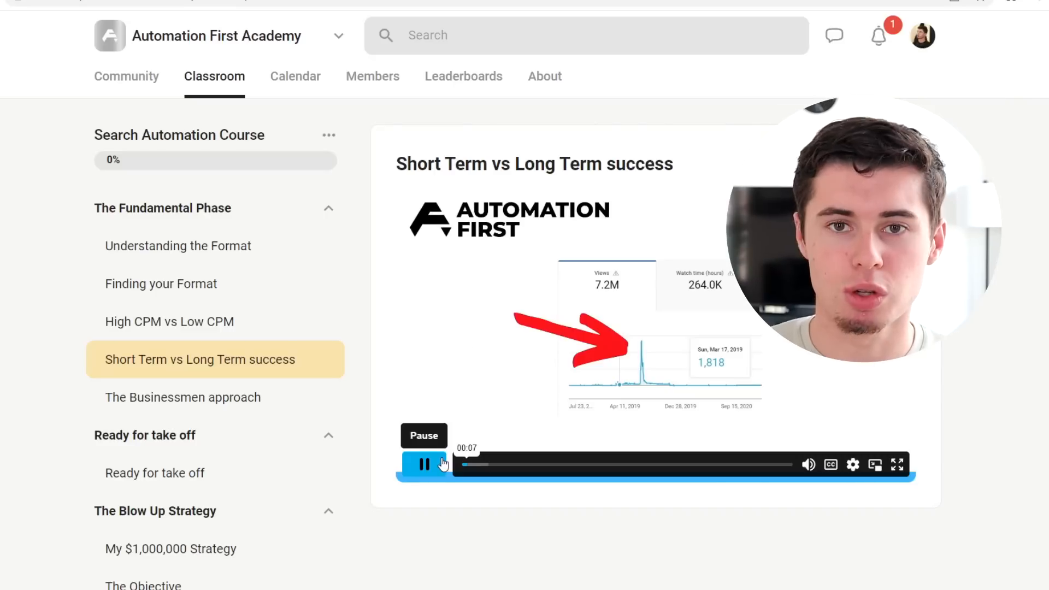
{"action": "left_click", "coordinate": [443, 465]}
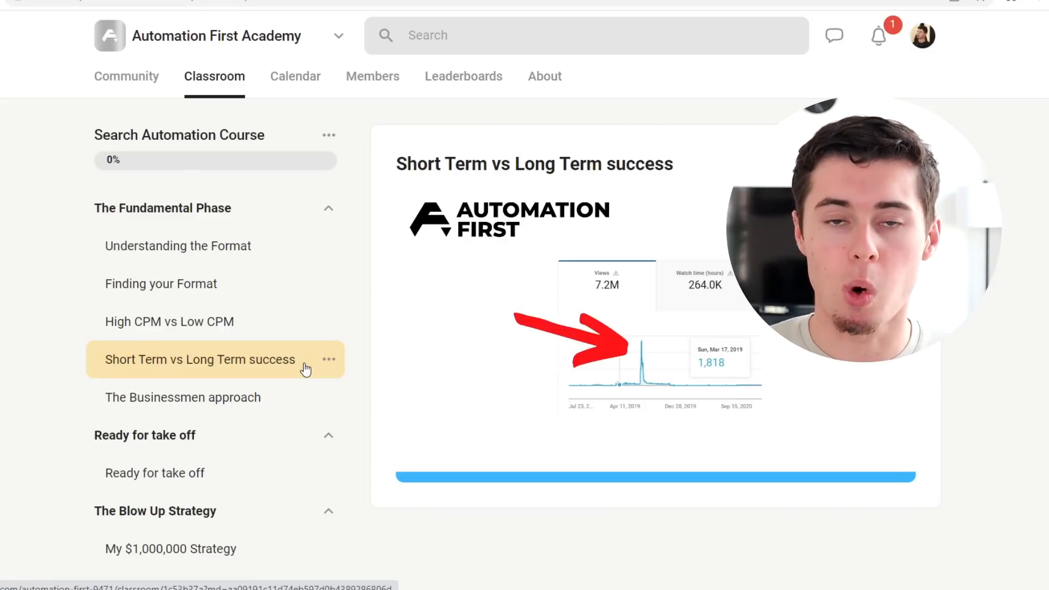
Step: Open the Finding your Format lesson and add a draft set named test to the course
{"action": "mouse_move", "coordinate": [417, 330]}
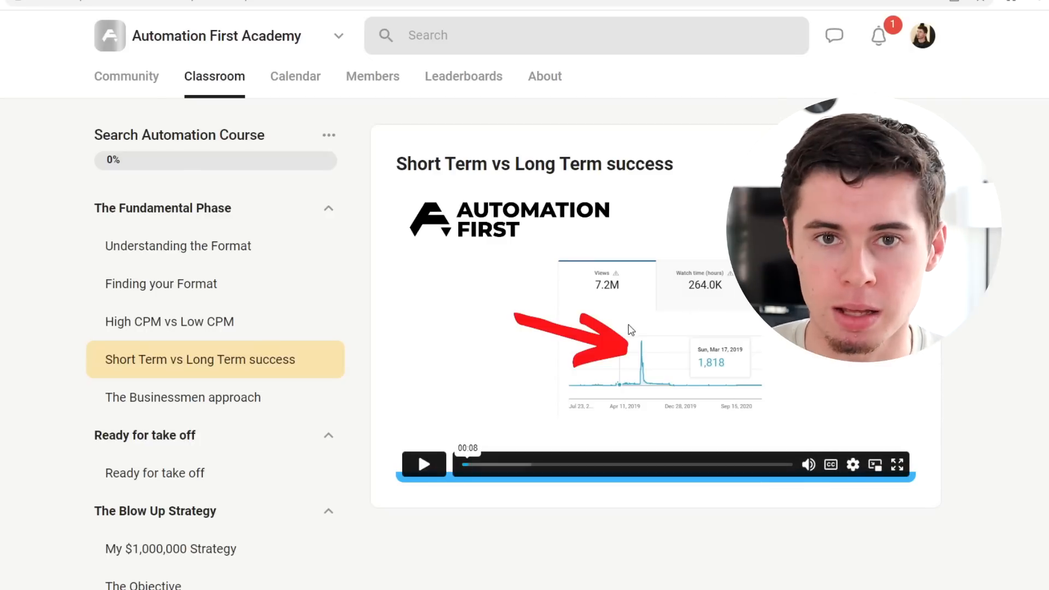
{"action": "left_click", "coordinate": [300, 285]}
{"action": "left_click", "coordinate": [329, 135]}
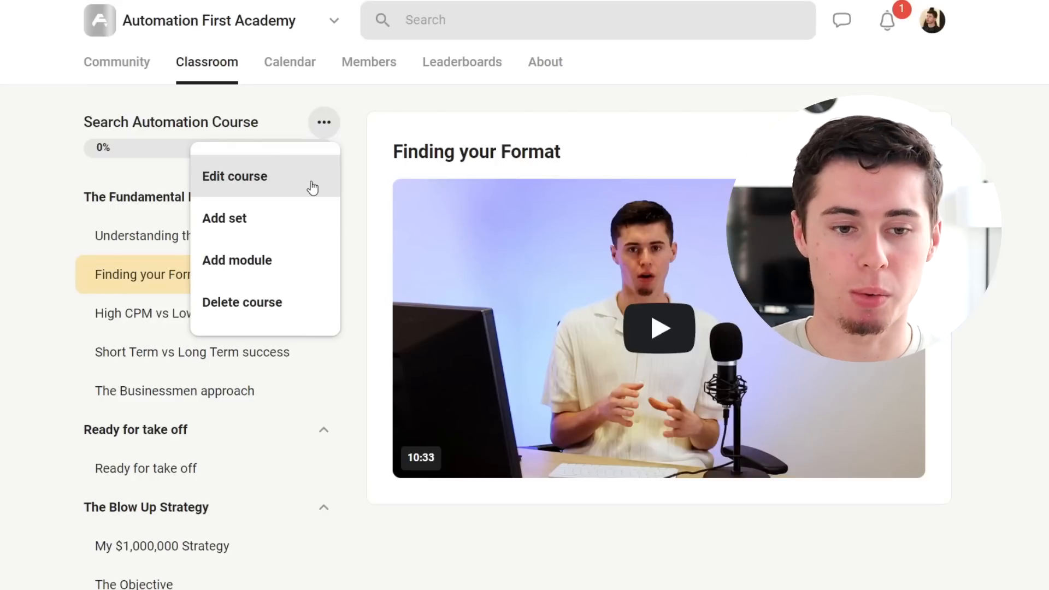
{"action": "left_click", "coordinate": [246, 219]}
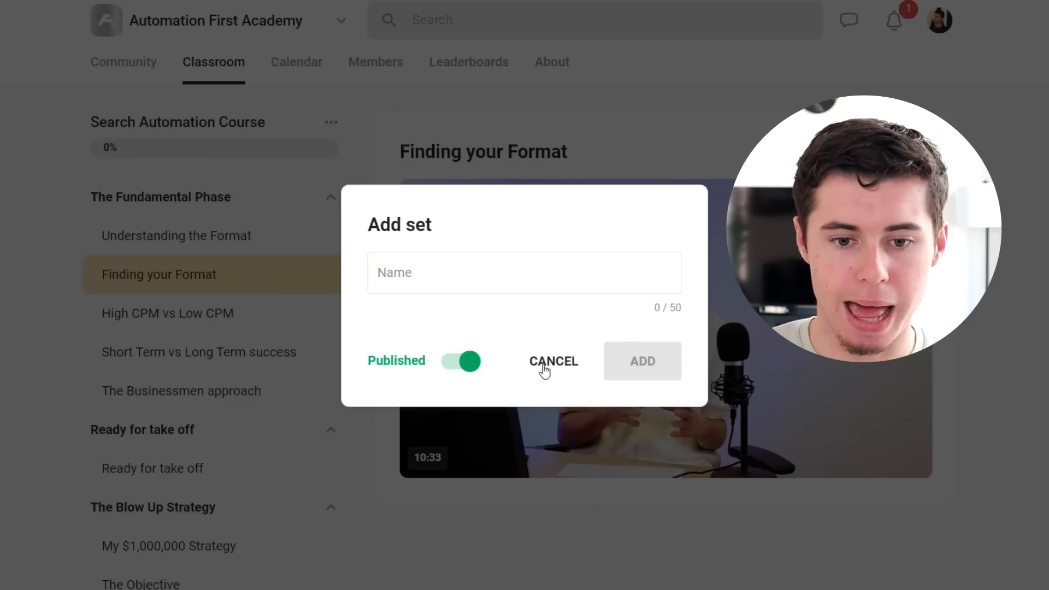
{"action": "left_click", "coordinate": [461, 361]}
{"action": "left_click", "coordinate": [492, 278]}
{"action": "type", "text": "test"}
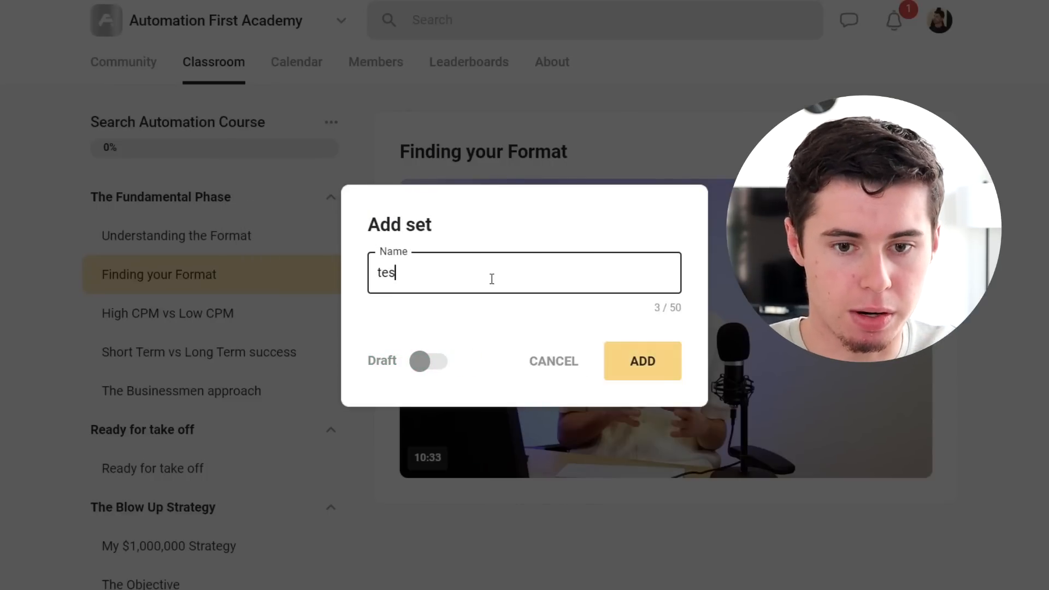
{"action": "left_click", "coordinate": [678, 377]}
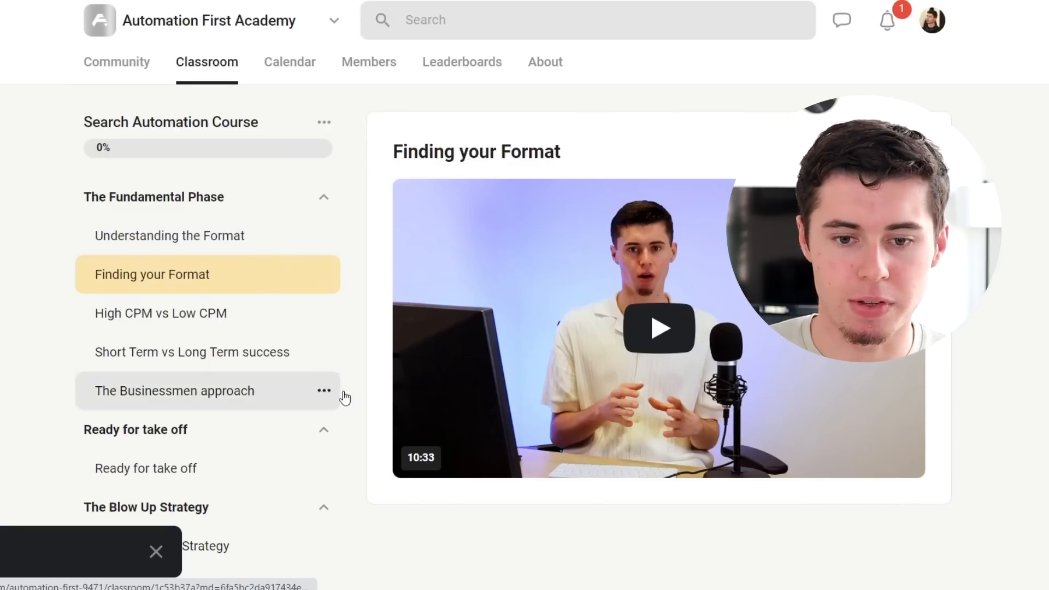
Step: Examine the bottom of the course's module list
{"action": "scroll", "coordinate": [344, 396], "scroll_direction": "down", "scroll_amount": 10}
{"action": "scroll", "coordinate": [345, 405], "scroll_direction": "down", "scroll_amount": 2}
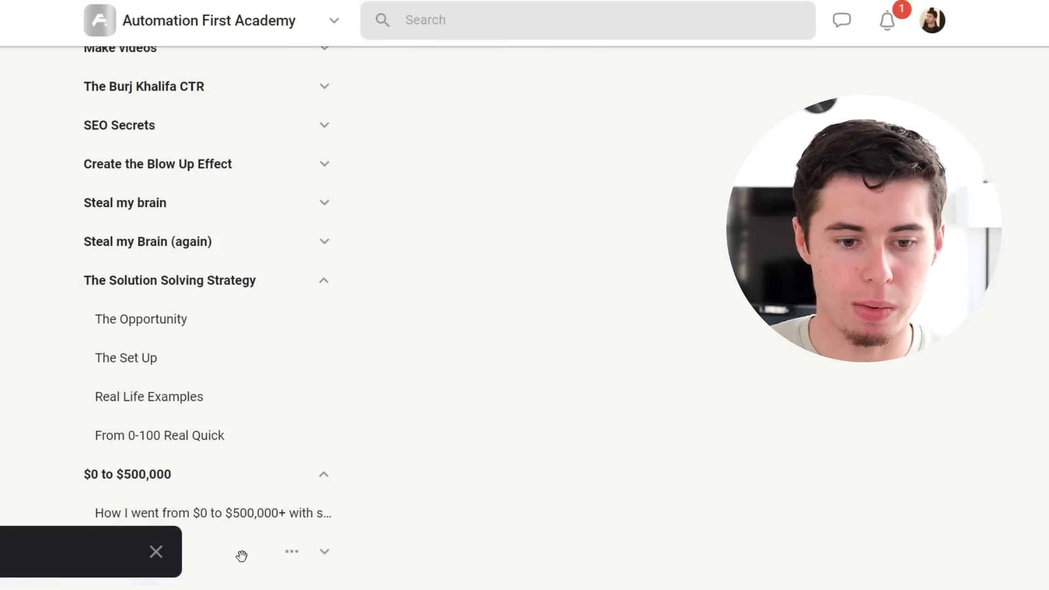
Step: Expand the draft test set and add a new module to it
{"action": "left_click", "coordinate": [324, 552]}
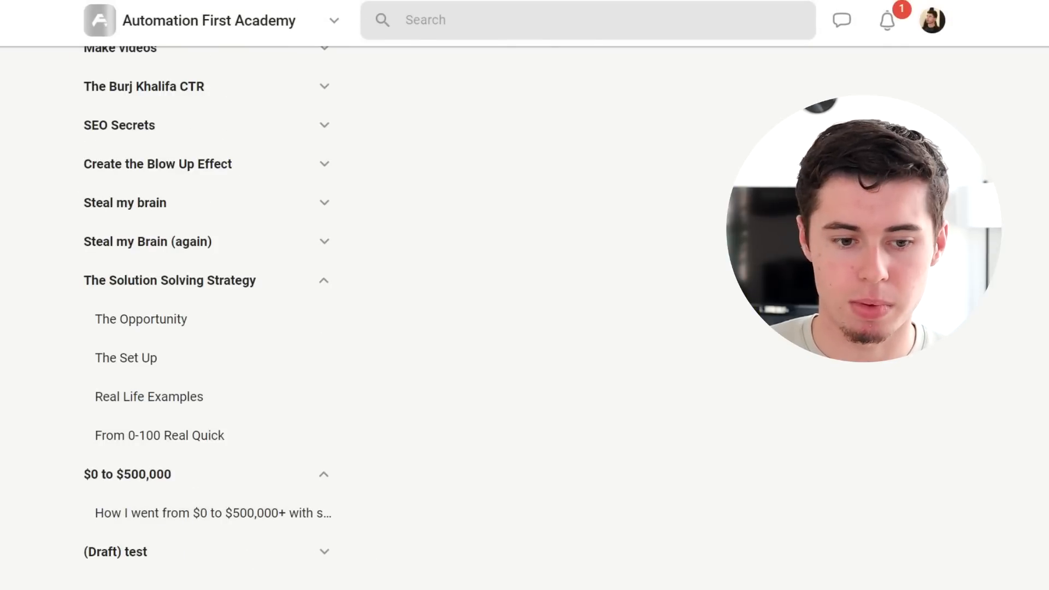
{"action": "left_click", "coordinate": [209, 543]}
{"action": "left_click", "coordinate": [291, 553]}
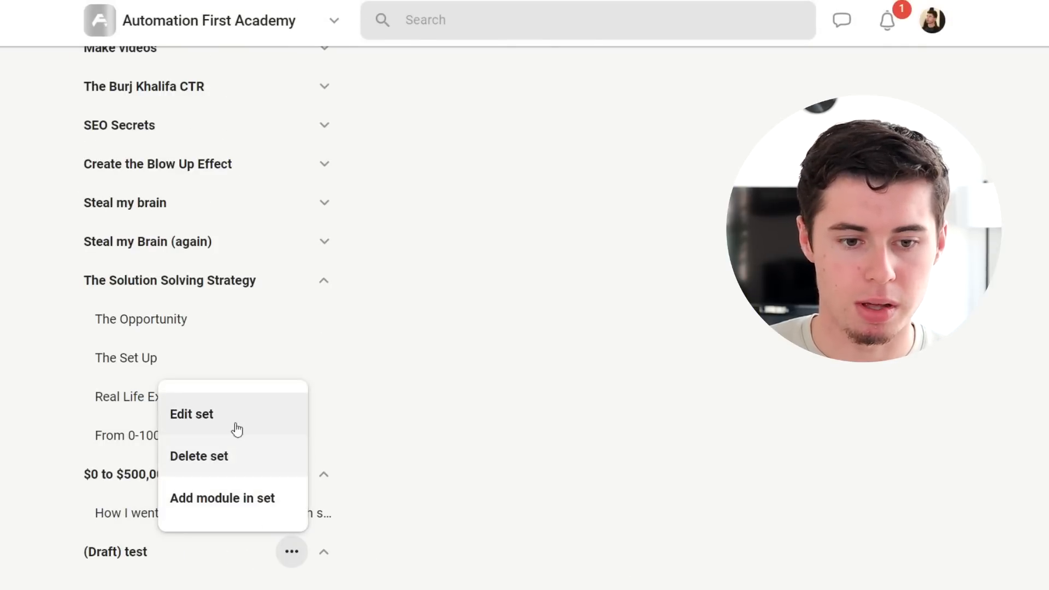
{"action": "left_click", "coordinate": [211, 499]}
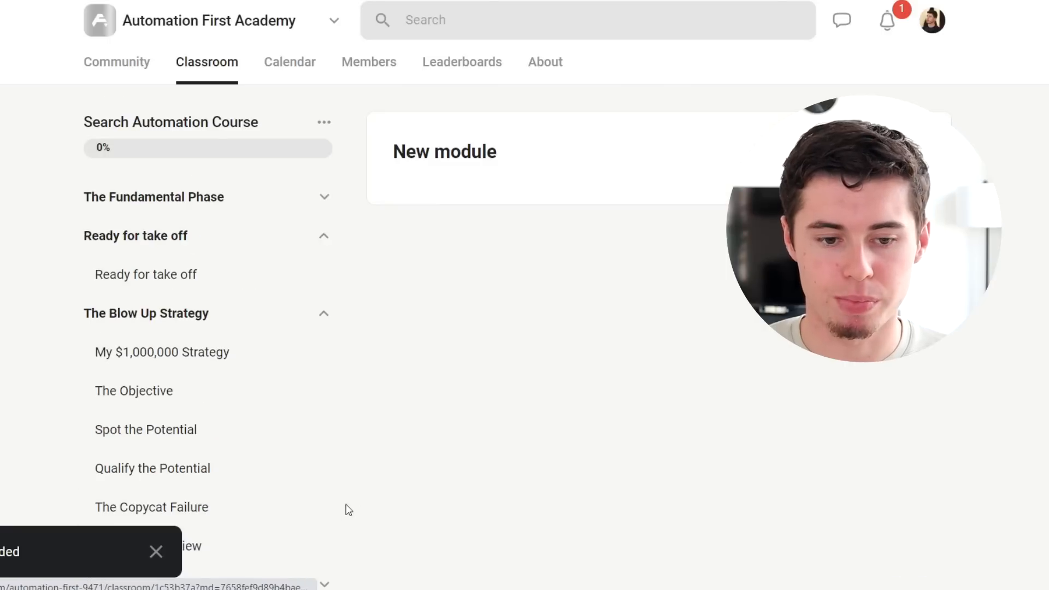
Step: Open the new module for editing and start adding a video link to it
{"action": "scroll", "coordinate": [349, 504], "scroll_direction": "down", "scroll_amount": 10}
{"action": "scroll", "coordinate": [354, 491], "scroll_direction": "down", "scroll_amount": 1}
{"action": "left_click", "coordinate": [272, 538]}
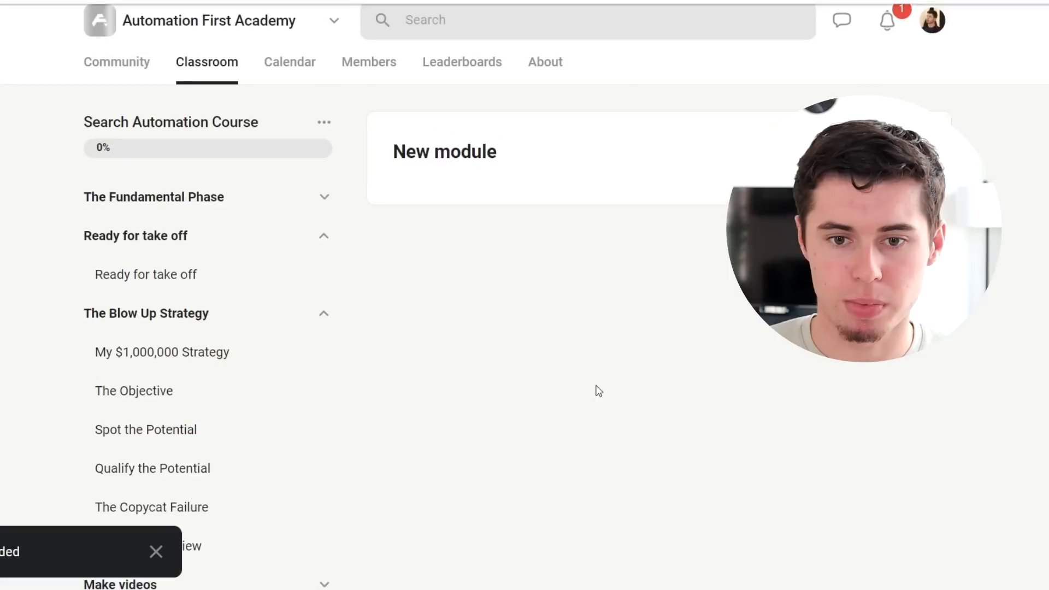
{"action": "left_click_drag", "start_coordinate": [623, 164], "coordinate": [361, 158]}
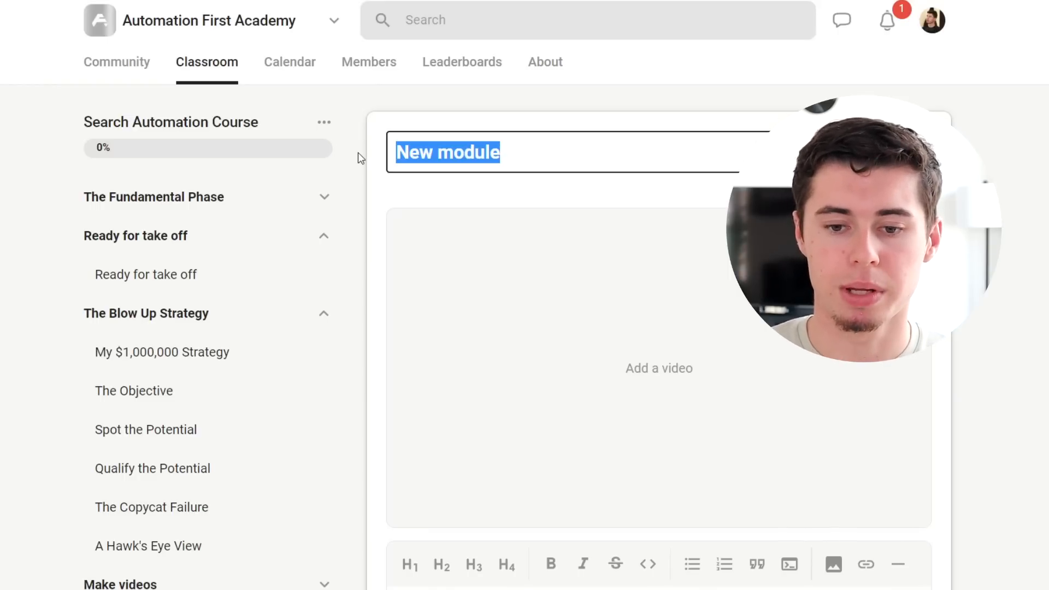
{"action": "left_click", "coordinate": [666, 388]}
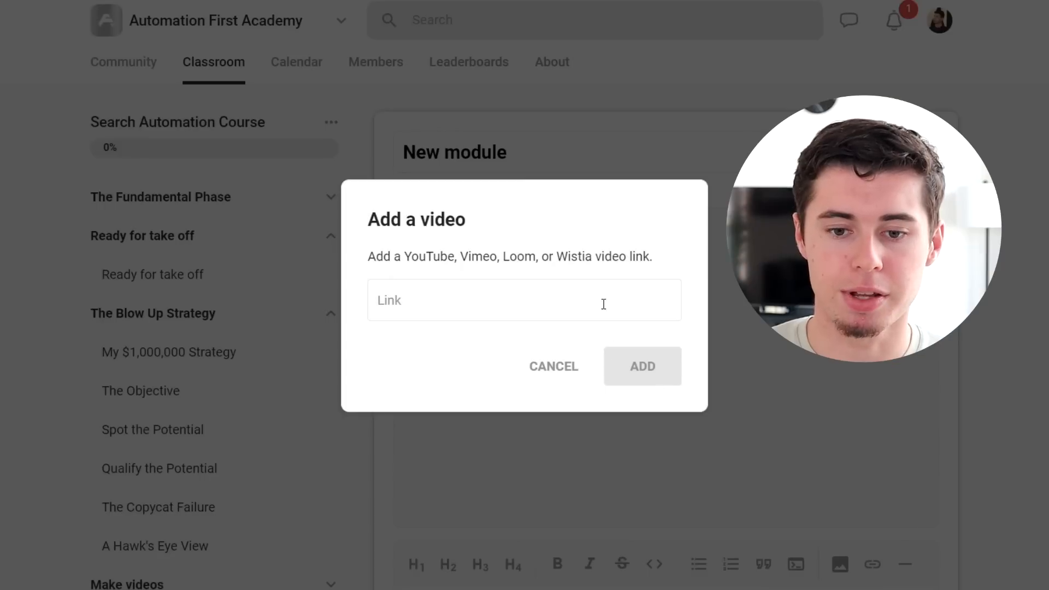
{"action": "left_click", "coordinate": [604, 304]}
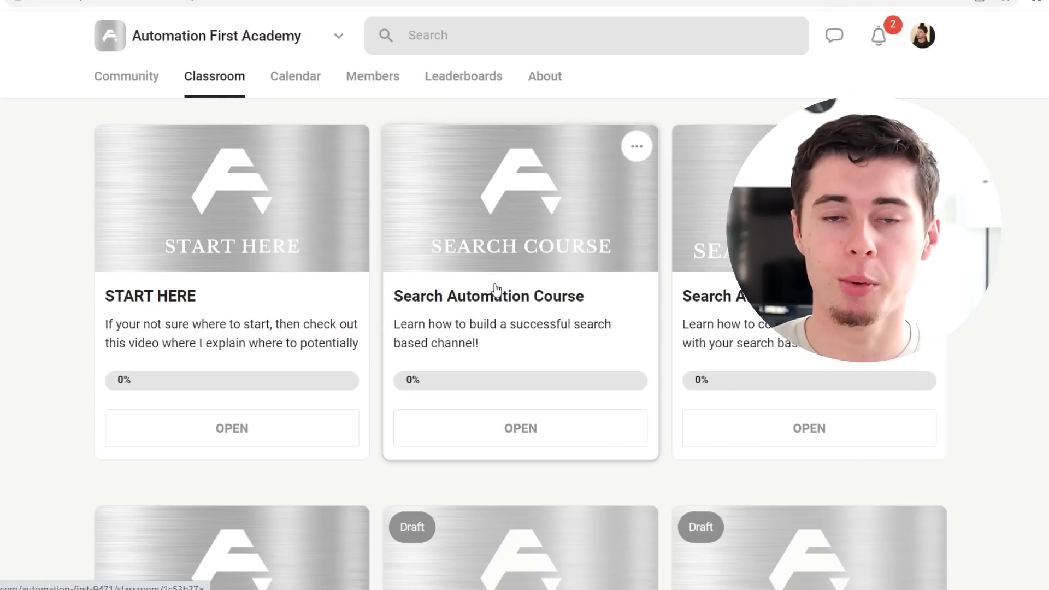
Step: Open the Add course dialog and compare the course access options
{"action": "scroll", "coordinate": [447, 410], "scroll_direction": "down", "scroll_amount": 15}
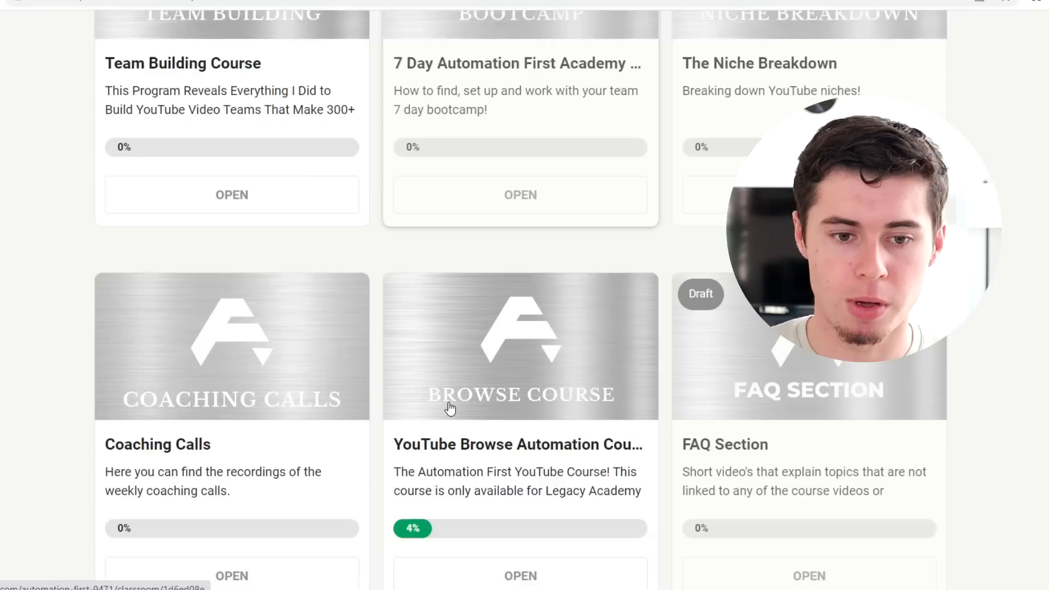
{"action": "left_click", "coordinate": [222, 355]}
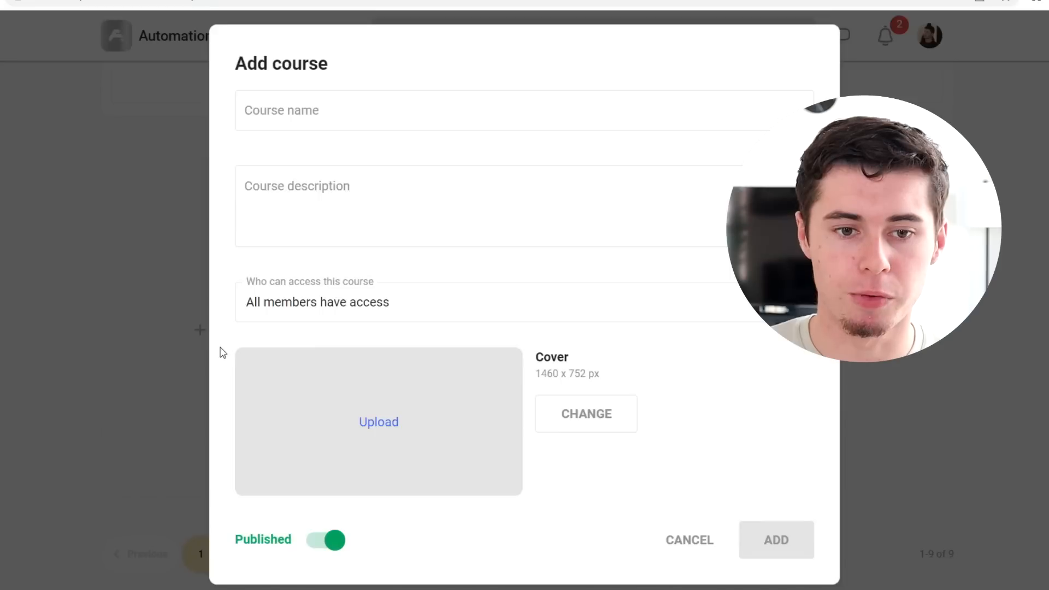
{"action": "left_click", "coordinate": [327, 107]}
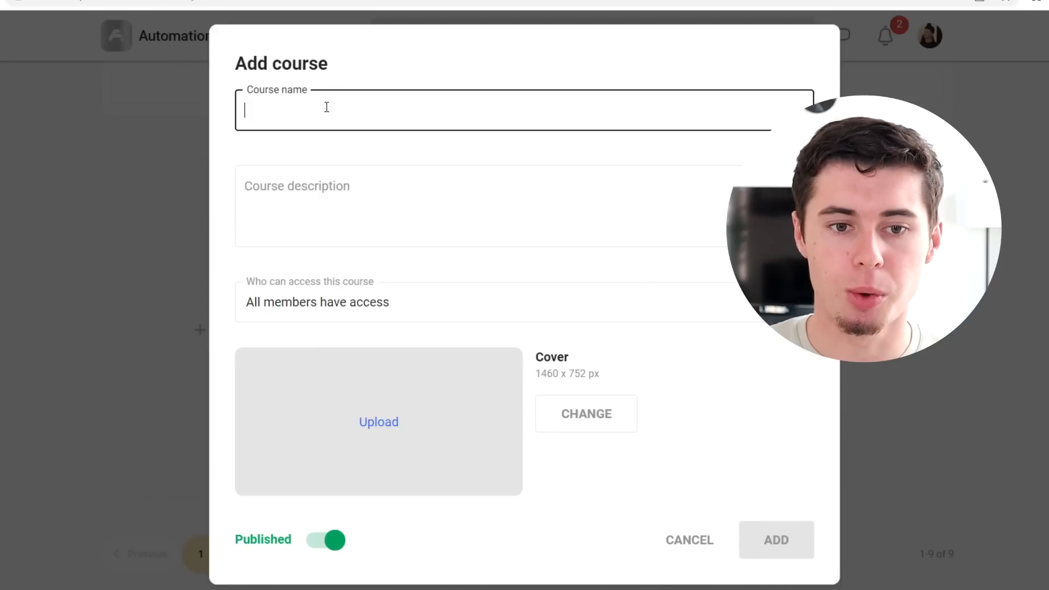
{"action": "left_click", "coordinate": [325, 183]}
{"action": "left_click", "coordinate": [365, 307]}
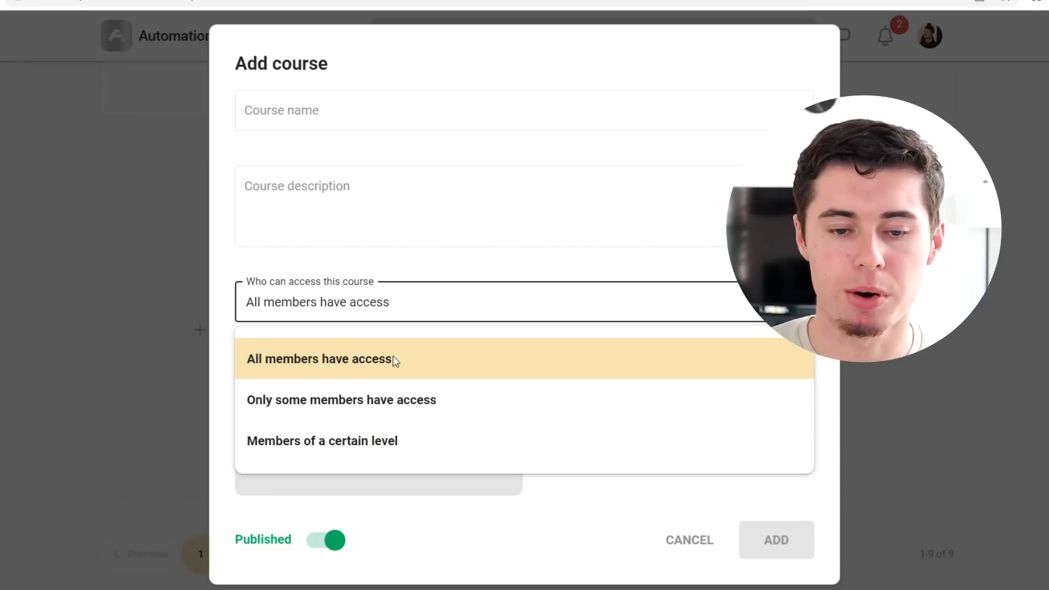
{"action": "left_click", "coordinate": [359, 407]}
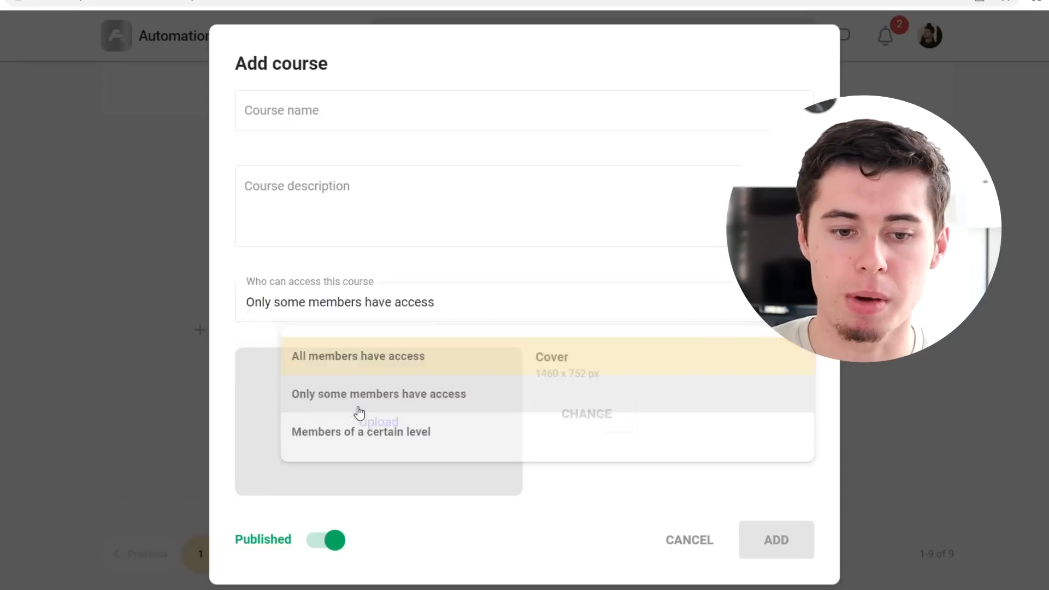
{"action": "left_click", "coordinate": [364, 309]}
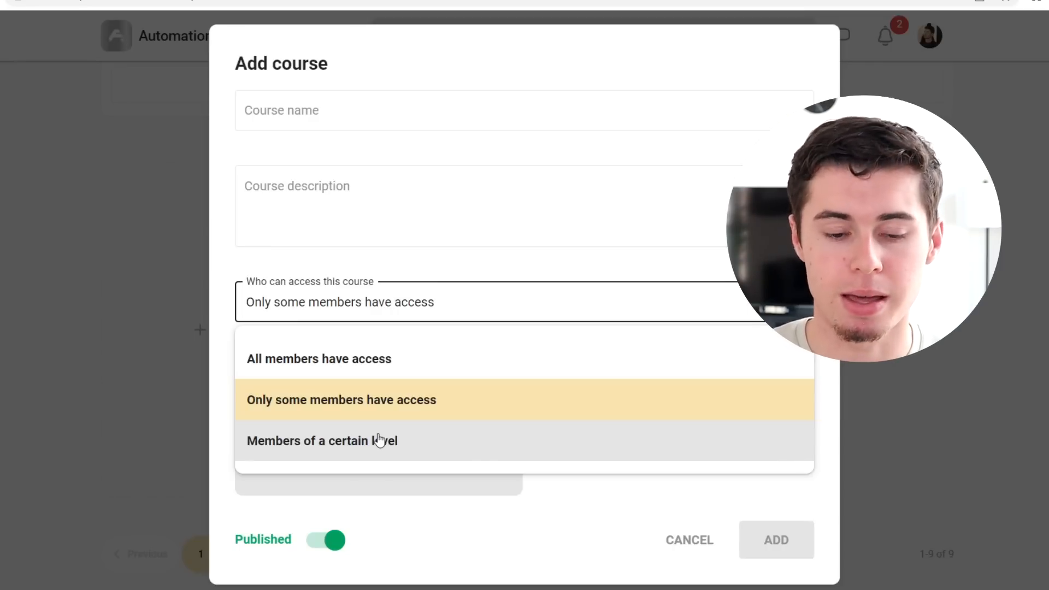
{"action": "left_click", "coordinate": [399, 362]}
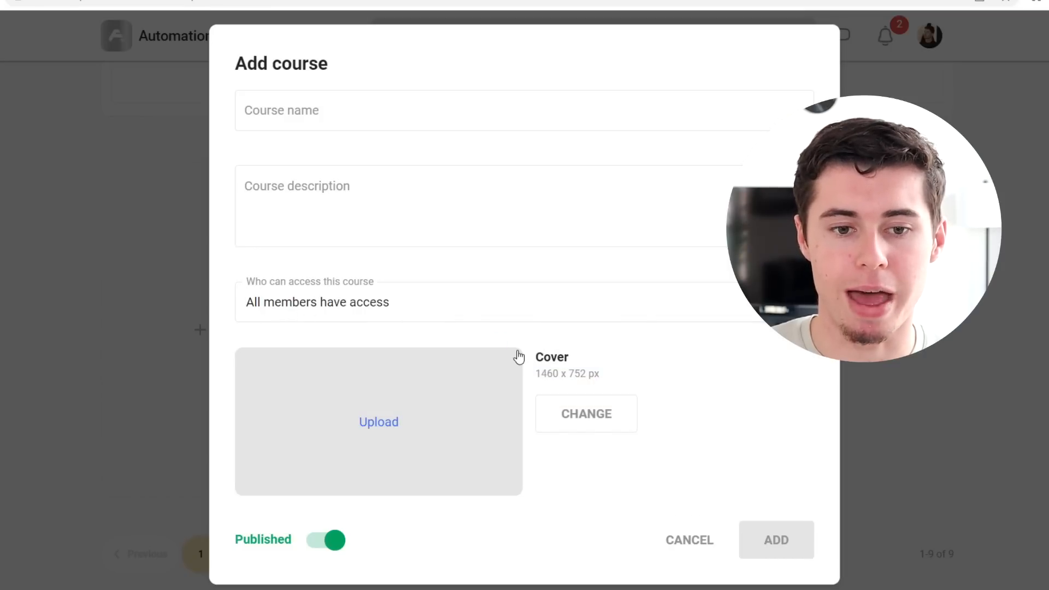
Step: Create a draft course named Test Course with the description Test Course
{"action": "left_click", "coordinate": [394, 100]}
{"action": "type", "text": "Test Course"}
{"action": "key", "text": "Tab"}
{"action": "type", "text": "Test Course"}
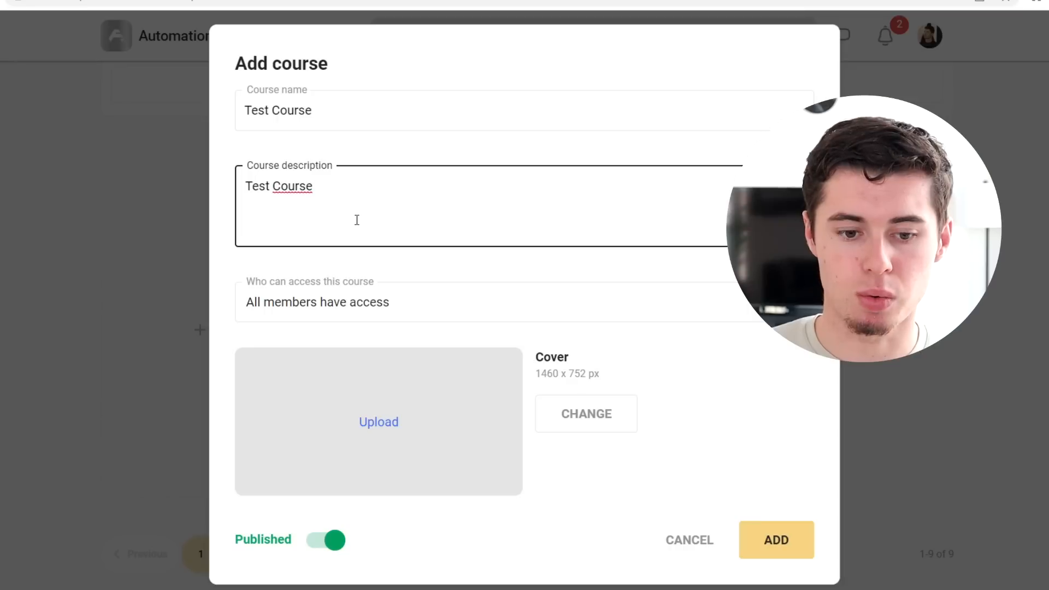
{"action": "left_click", "coordinate": [317, 539]}
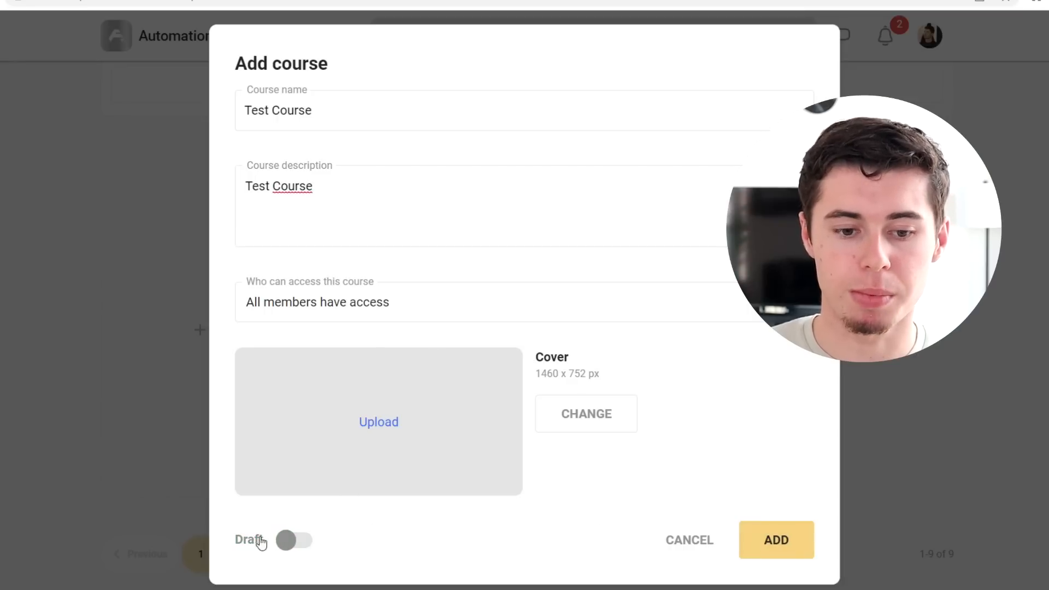
{"action": "left_click", "coordinate": [768, 535]}
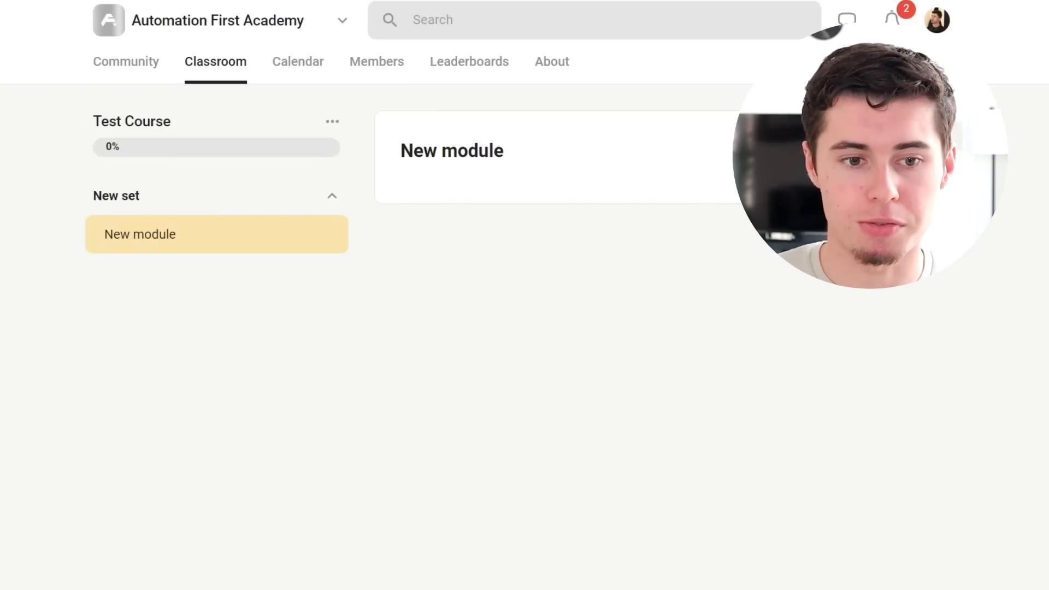
Step: Rename the course's new set to Chapter 1
{"action": "left_click", "coordinate": [291, 203]}
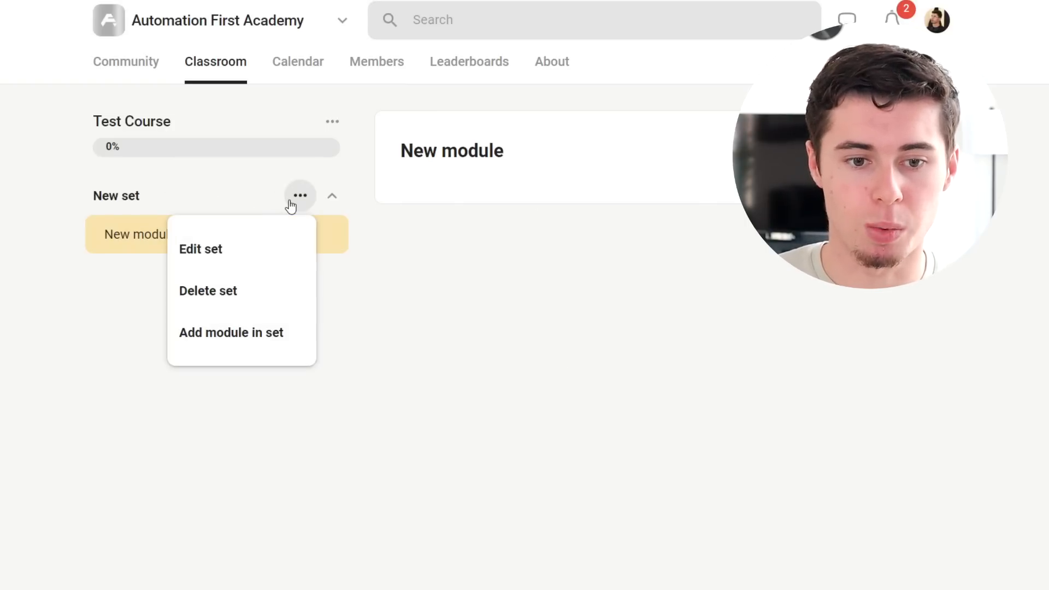
{"action": "left_click", "coordinate": [227, 251]}
{"action": "left_click_drag", "start_coordinate": [459, 265], "coordinate": [291, 266]}
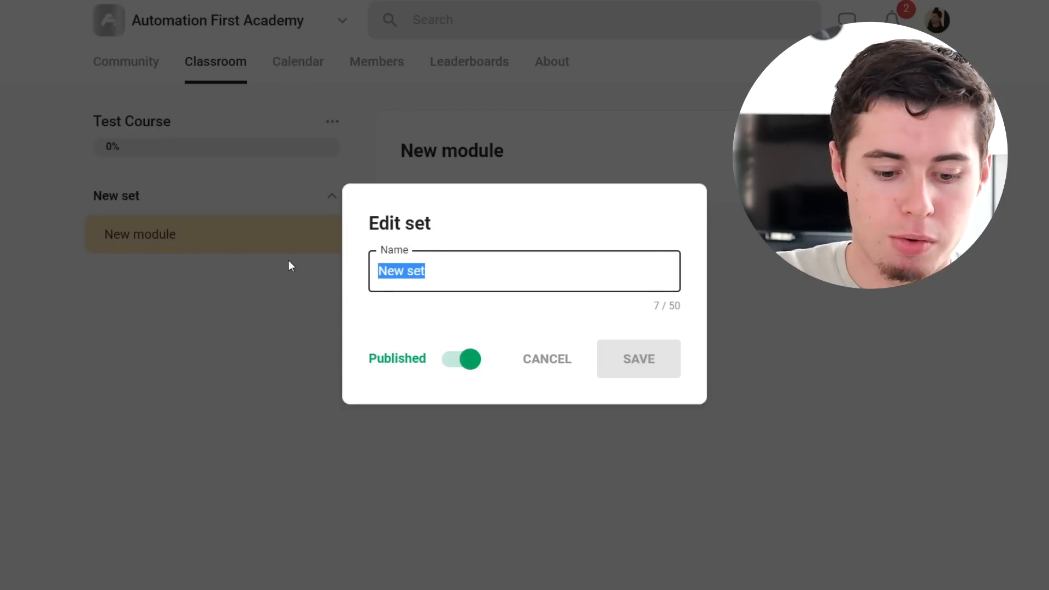
{"action": "type", "text": "Chapter 1"}
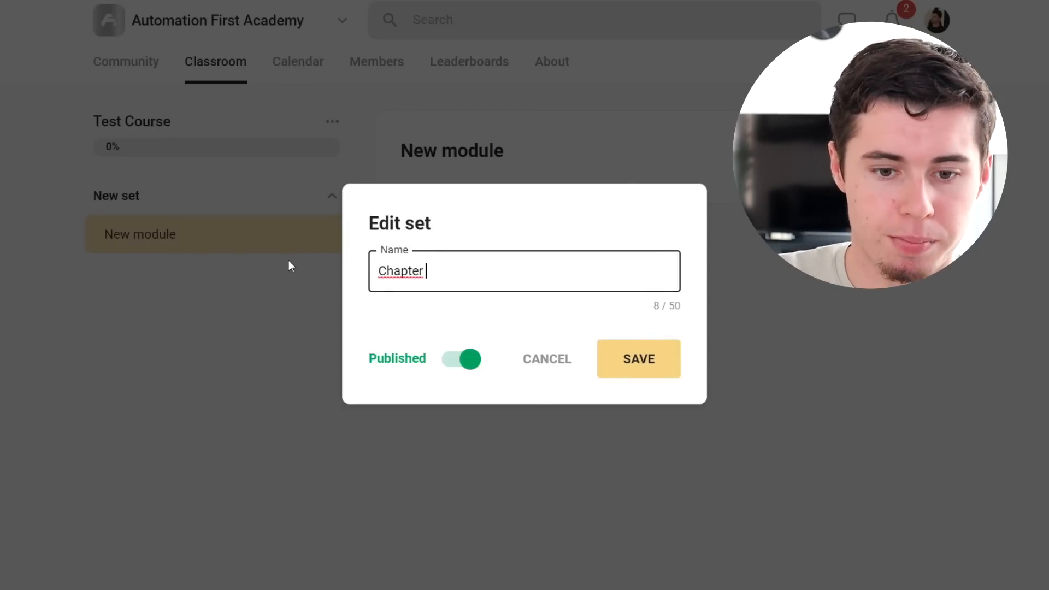
{"action": "left_click", "coordinate": [652, 358]}
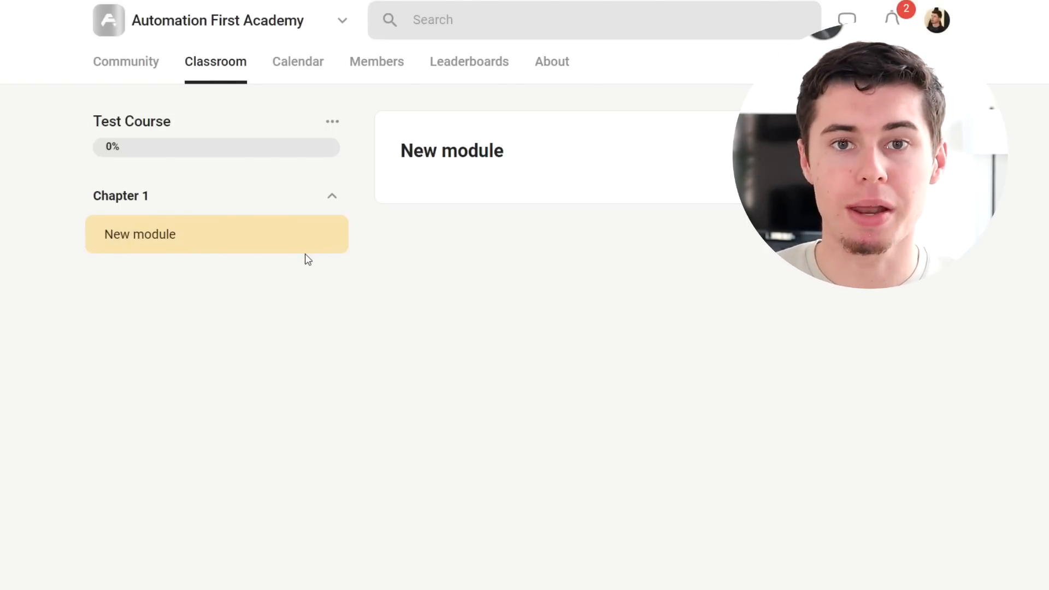
Step: Retitle the new module as Why you're not winning in life
{"action": "left_click", "coordinate": [916, 151]}
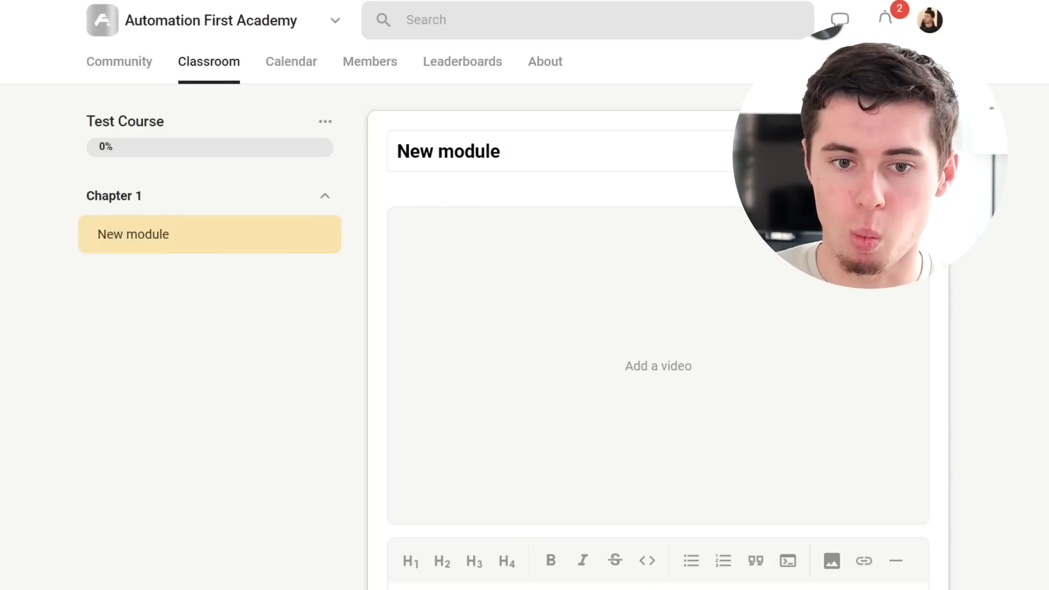
{"action": "triple_click", "coordinate": [614, 164]}
{"action": "key", "text": "BackSpace"}
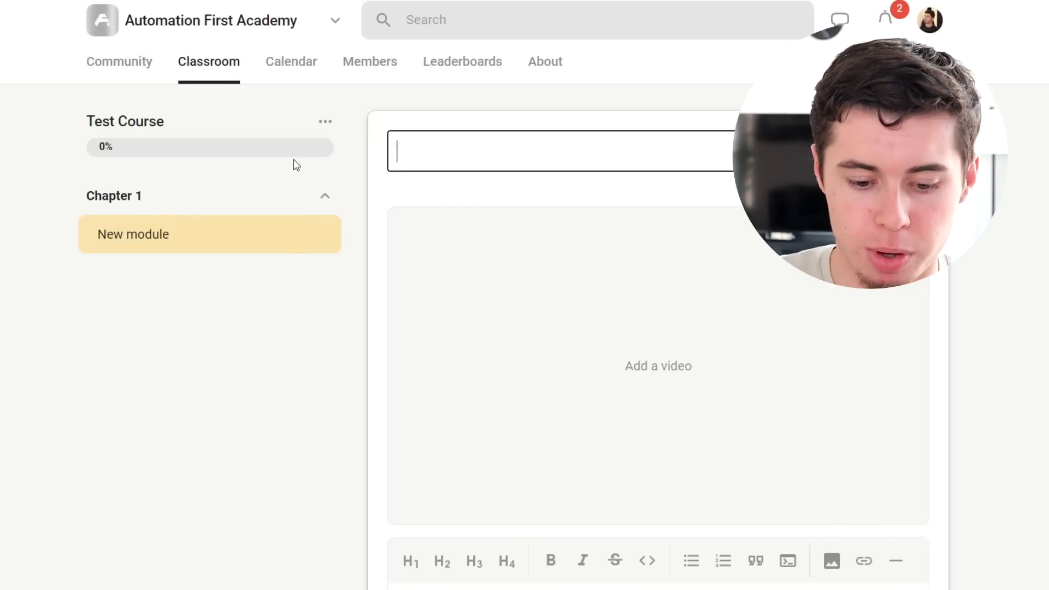
{"action": "type", "text": "Why you"}
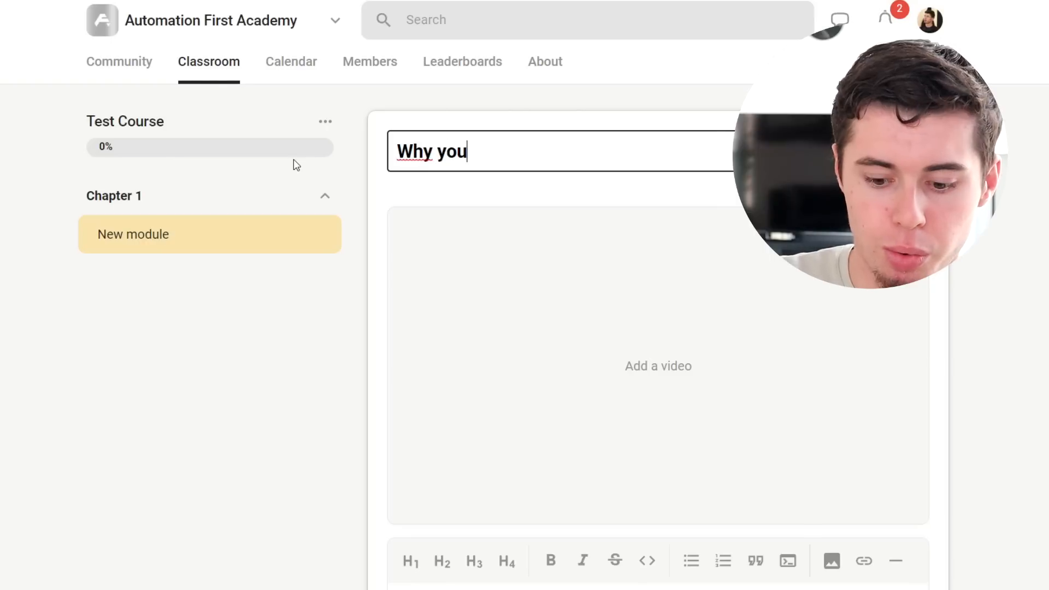
{"action": "type", "text": "'re not "}
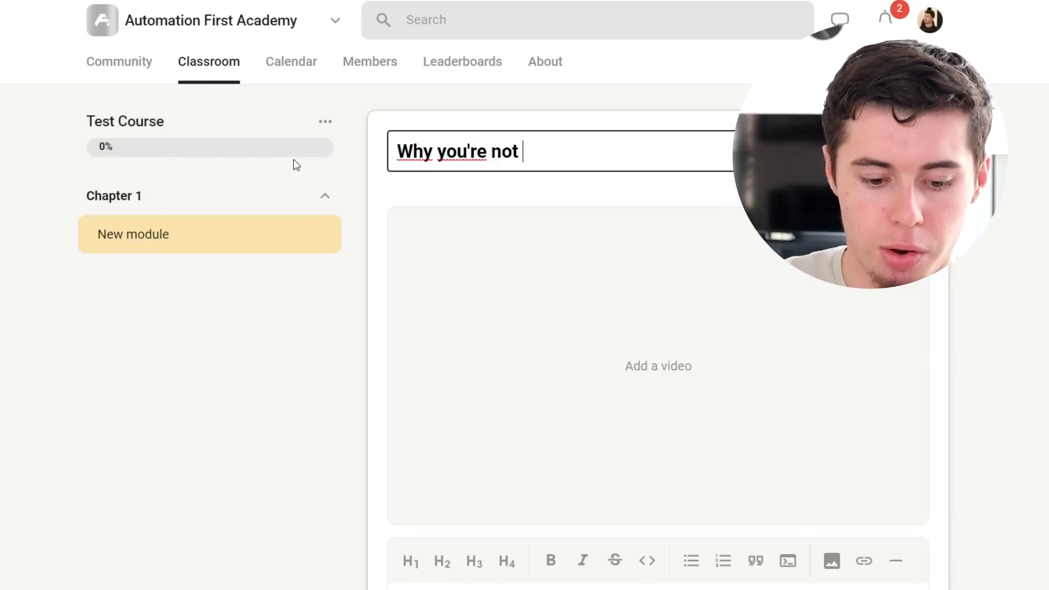
{"action": "type", "text": "winning in life"}
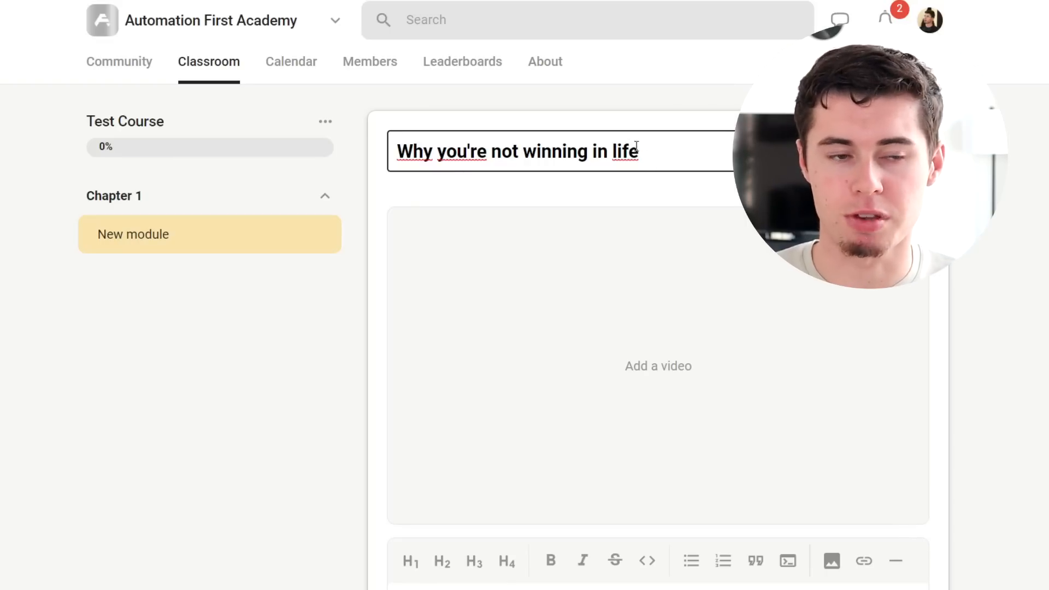
Step: Copy the Skool free trial YouTube video's URL from the other browser tab and add it as the module's video
{"action": "scroll", "coordinate": [631, 163], "scroll_direction": "down", "scroll_amount": 2}
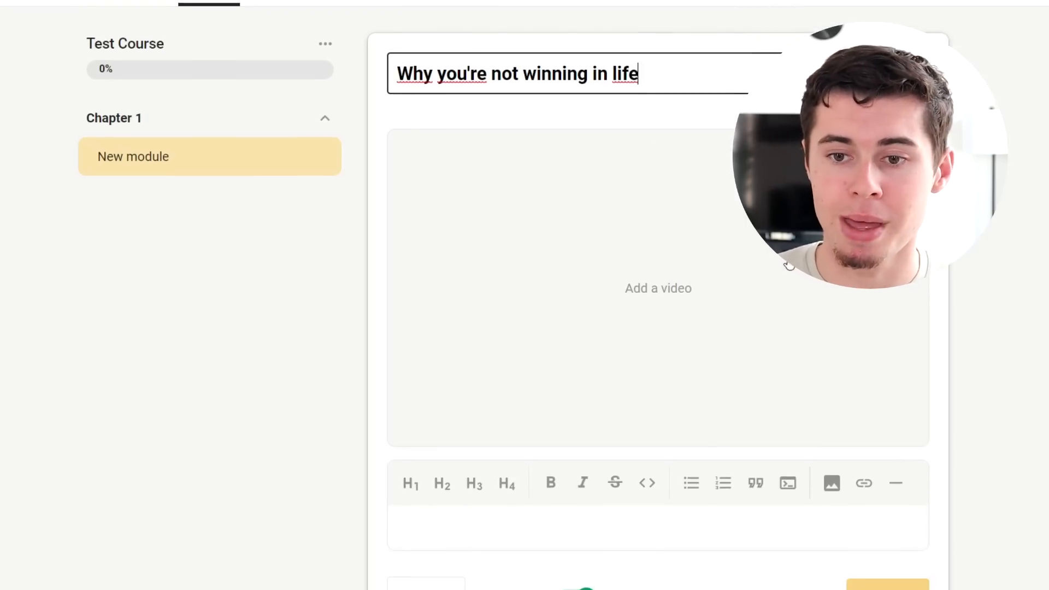
{"action": "scroll", "coordinate": [656, 350], "scroll_direction": "down", "scroll_amount": 2}
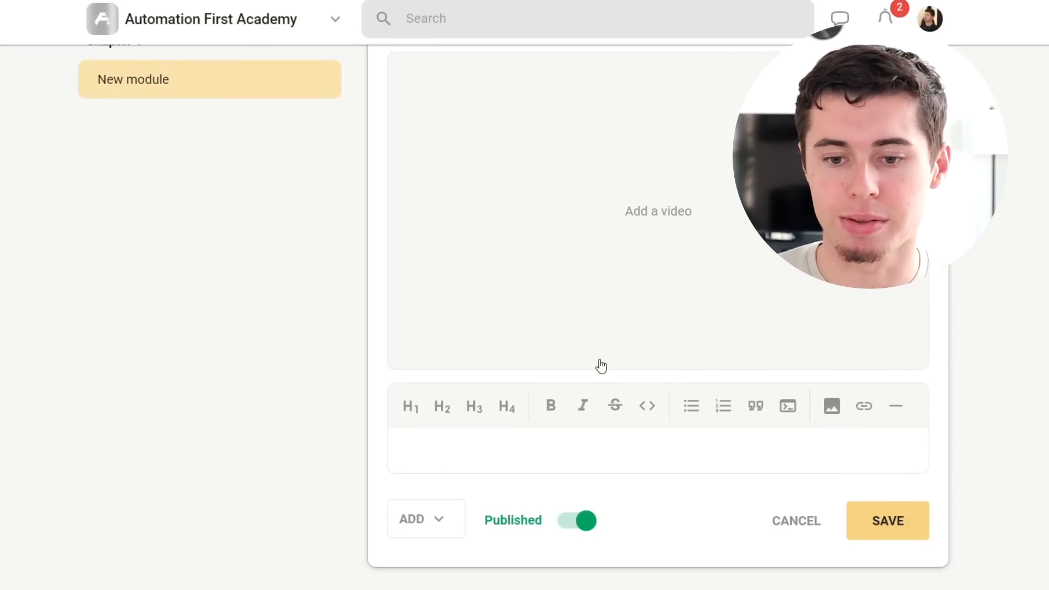
{"action": "left_click", "coordinate": [645, 224]}
{"action": "left_click", "coordinate": [493, 300]}
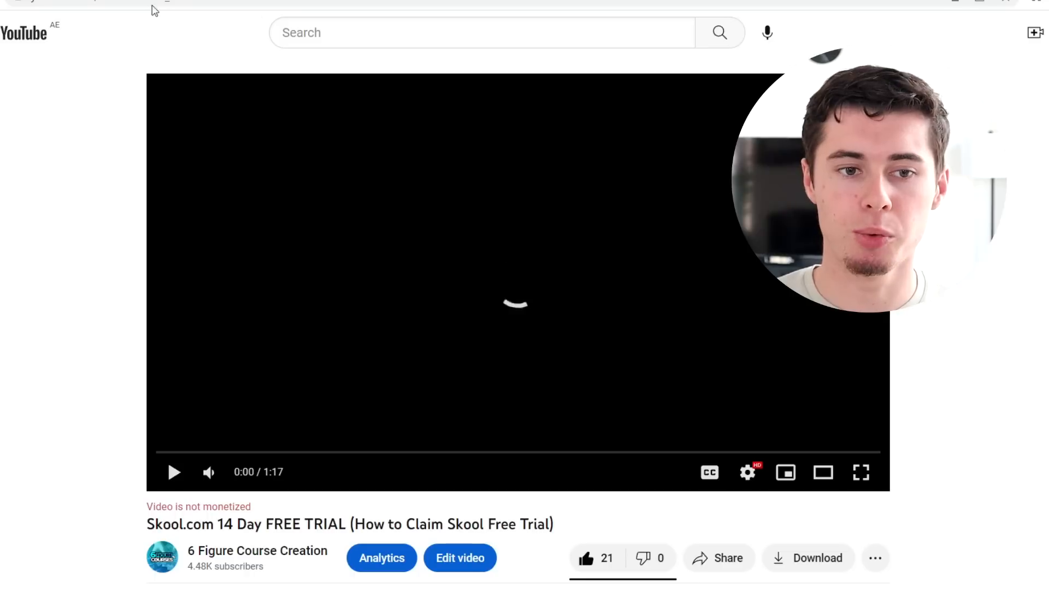
{"action": "right_click", "coordinate": [136, 6]}
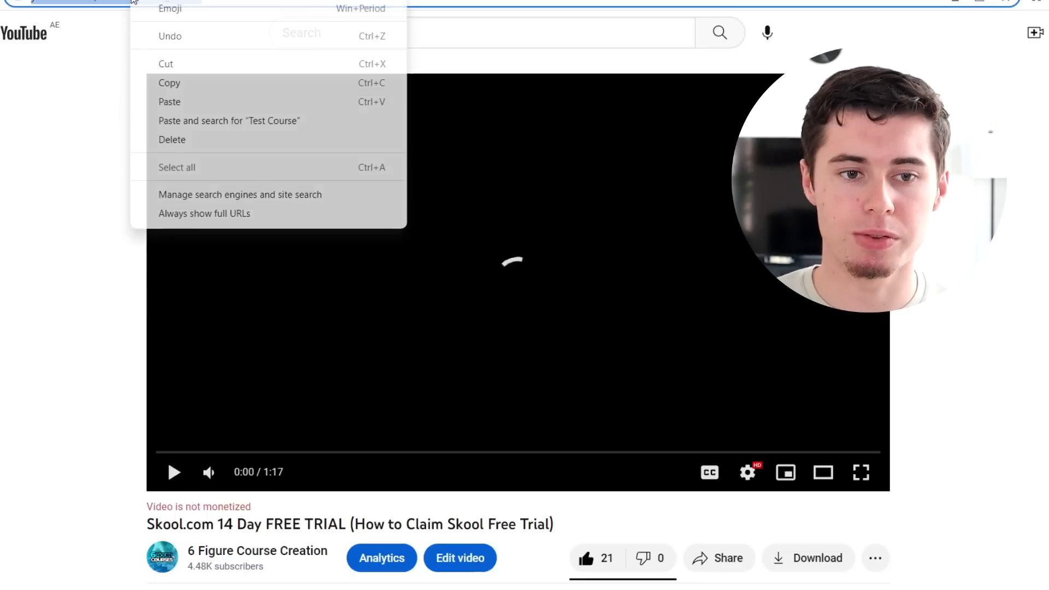
{"action": "left_click", "coordinate": [206, 89]}
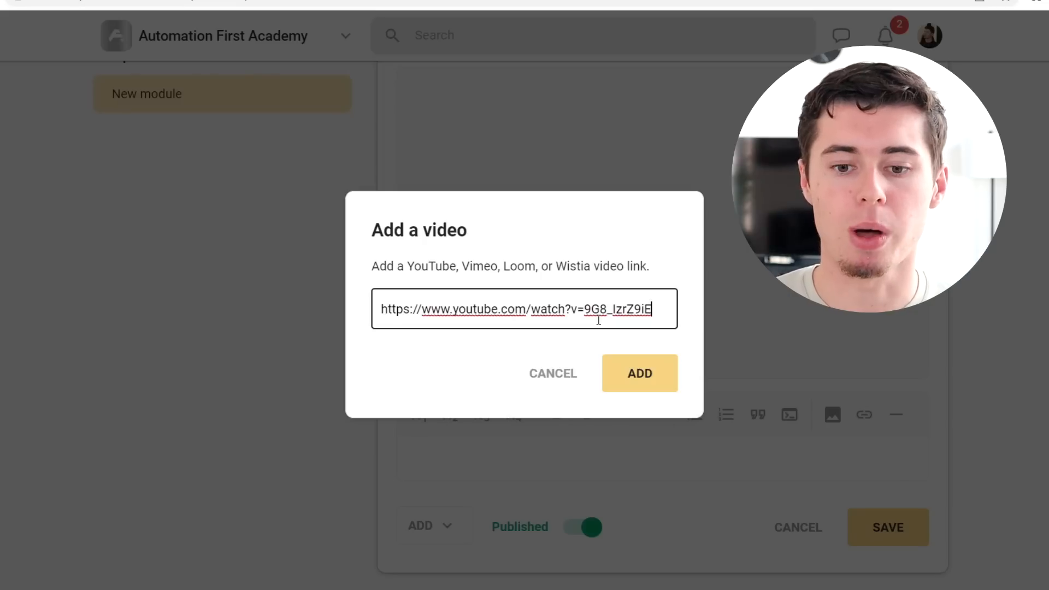
{"action": "left_click", "coordinate": [654, 382]}
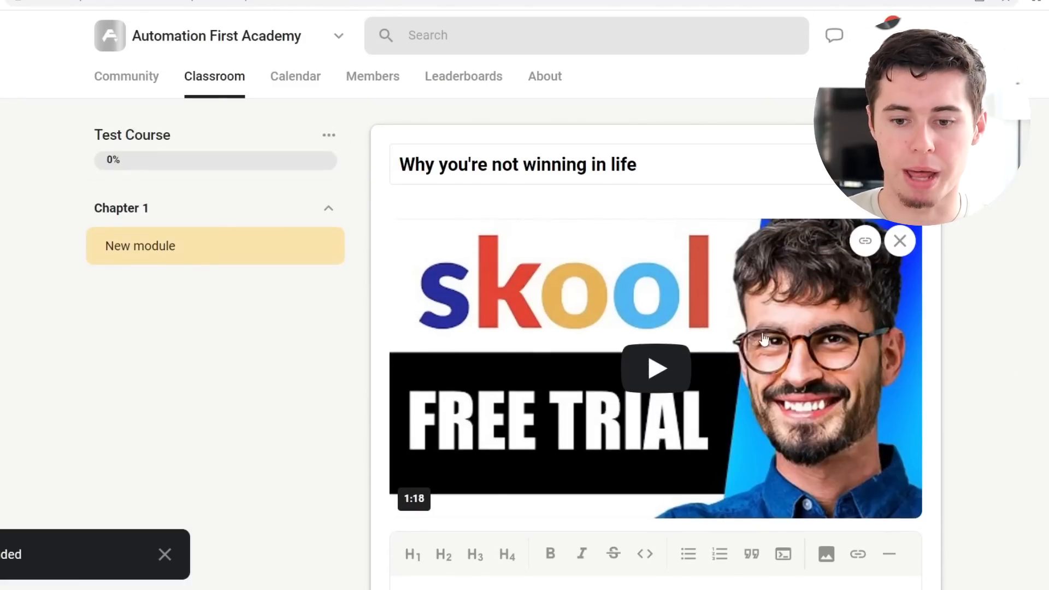
Step: Write add text as the module's description below the video
{"action": "scroll", "coordinate": [705, 330], "scroll_direction": "down", "scroll_amount": 3}
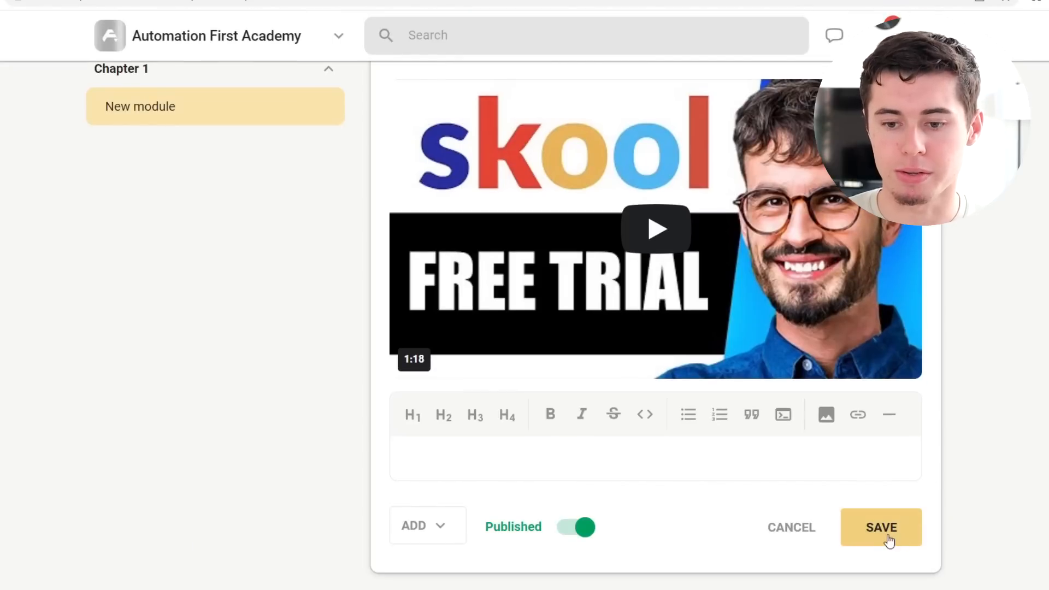
{"action": "left_click", "coordinate": [468, 462]}
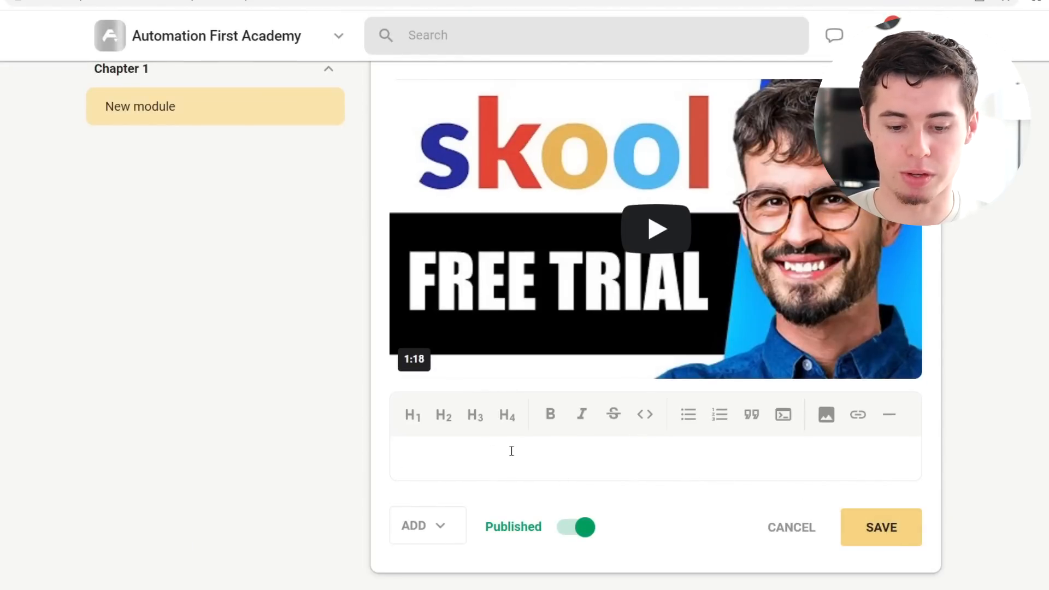
{"action": "type", "text": "add text"}
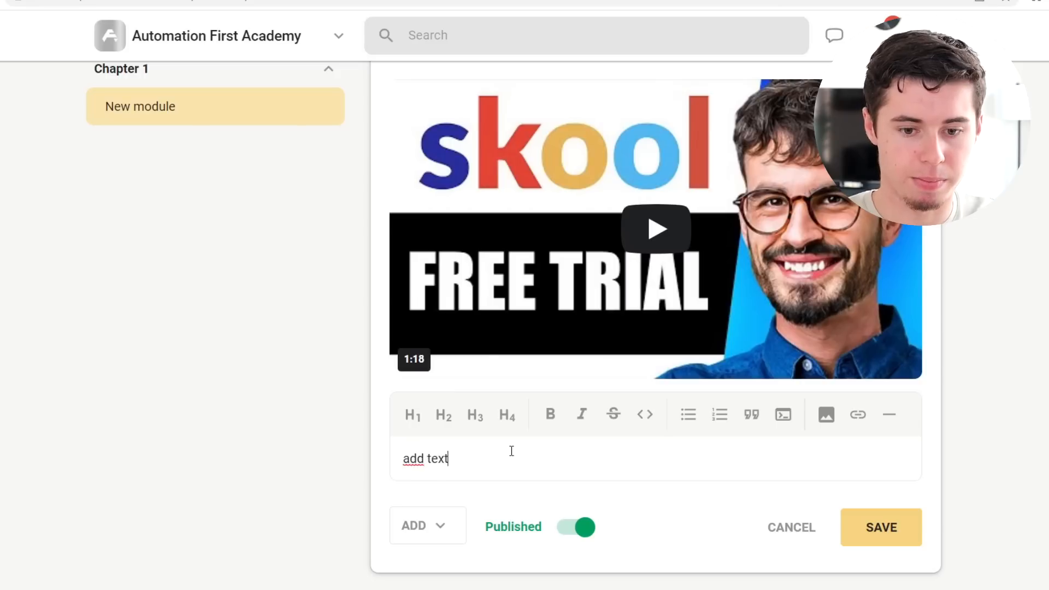
{"action": "key", "text": "BackSpace"}
{"action": "key", "text": "BackSpace"}
{"action": "key", "text": "BackSpace"}
{"action": "key", "text": "BackSpace"}
{"action": "key", "text": "BackSpace"}
{"action": "key", "text": "BackSpace"}
{"action": "key", "text": "BackSpace"}
{"action": "type", "text": "add text"}
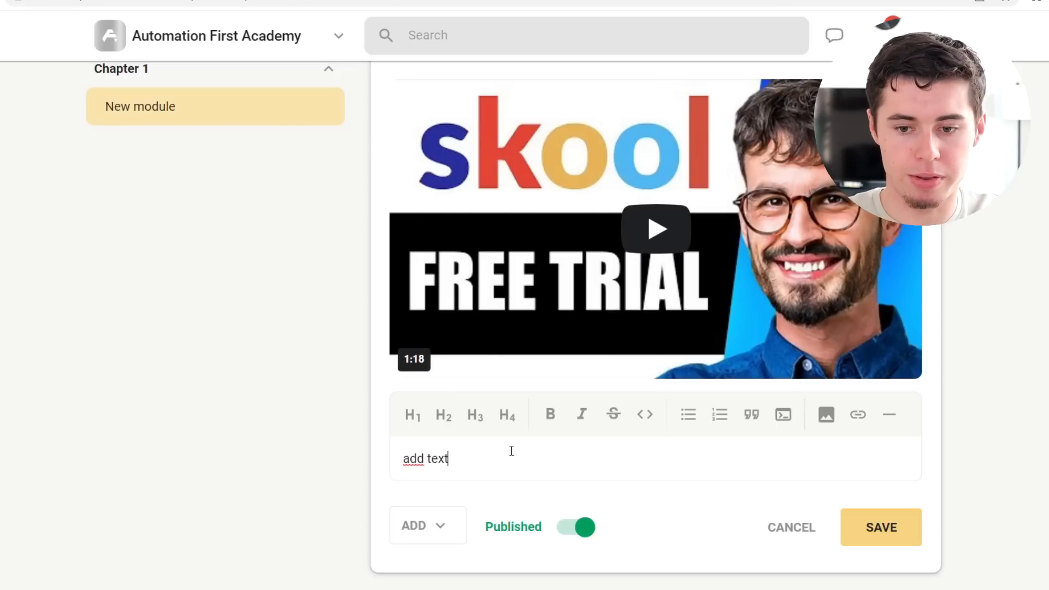
Step: Link the add text description to the copied YouTube video URL and save the module
{"action": "left_click_drag", "start_coordinate": [509, 450], "coordinate": [376, 454]}
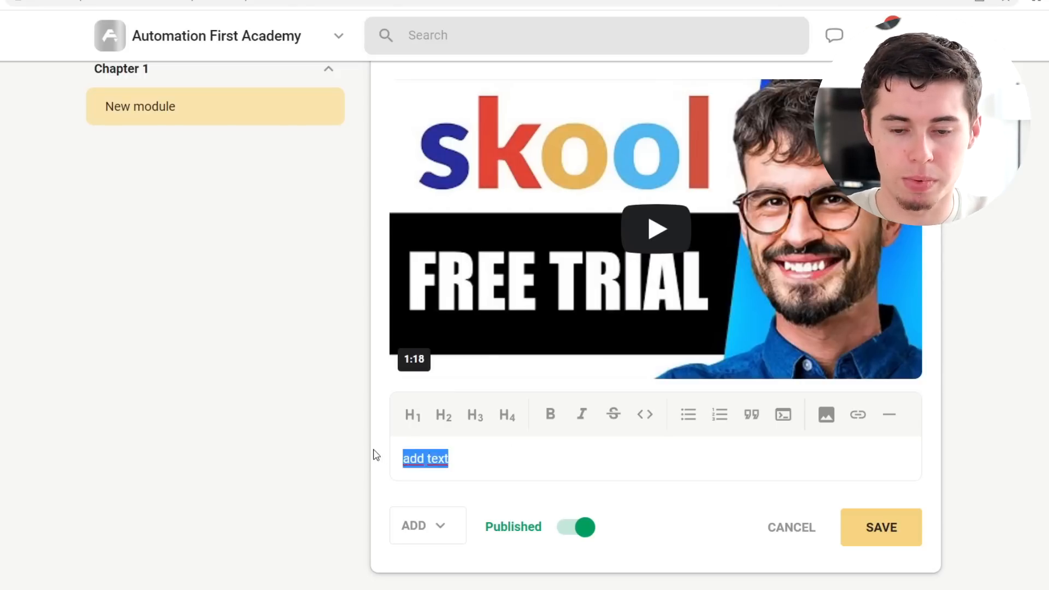
{"action": "left_click", "coordinate": [858, 415]}
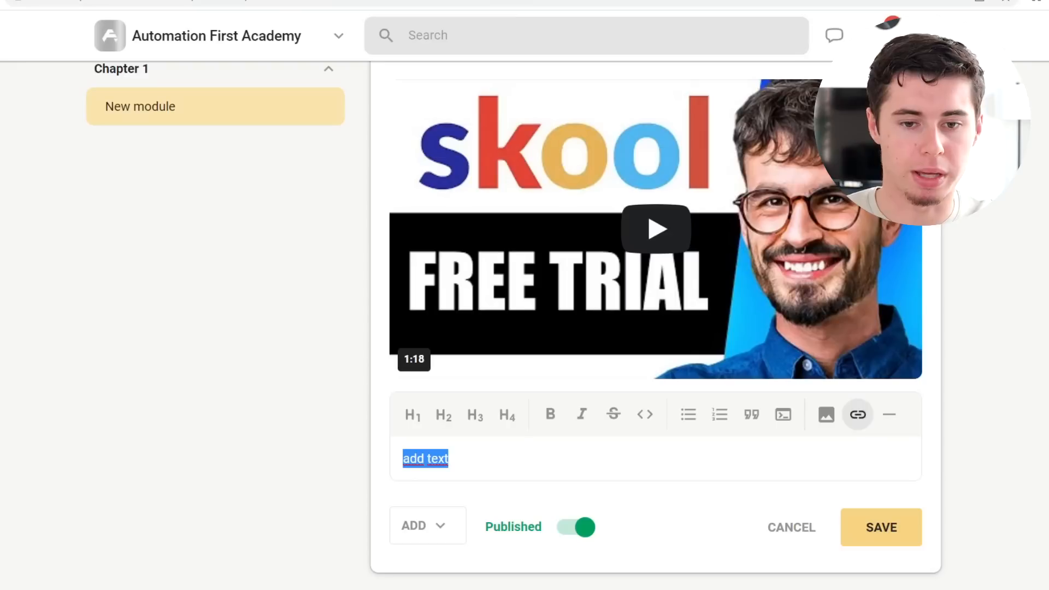
{"action": "left_click", "coordinate": [858, 415]}
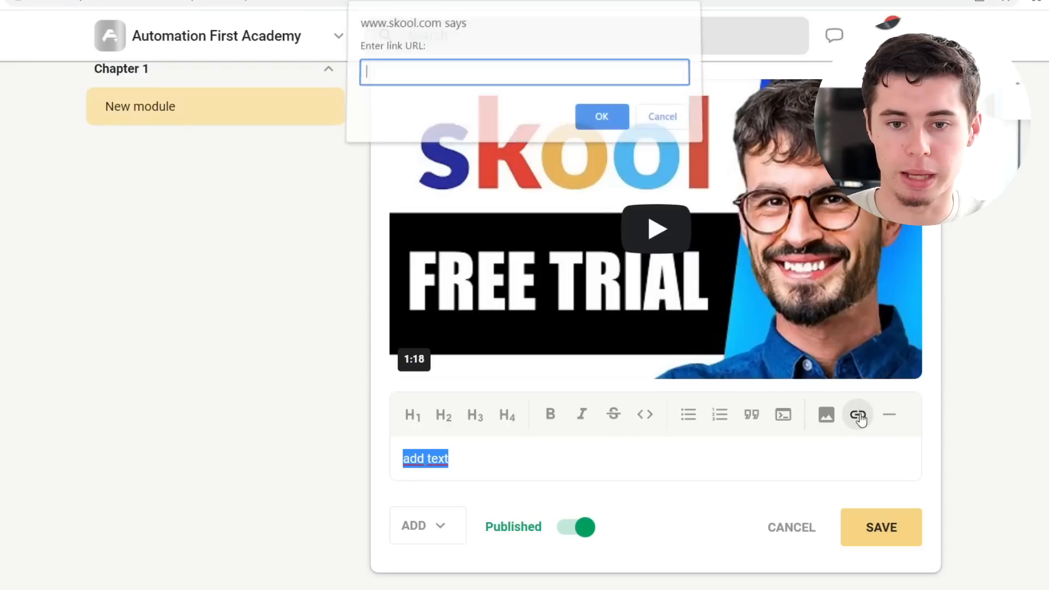
{"action": "key", "text": "ctrl+v"}
{"action": "left_click", "coordinate": [593, 129]}
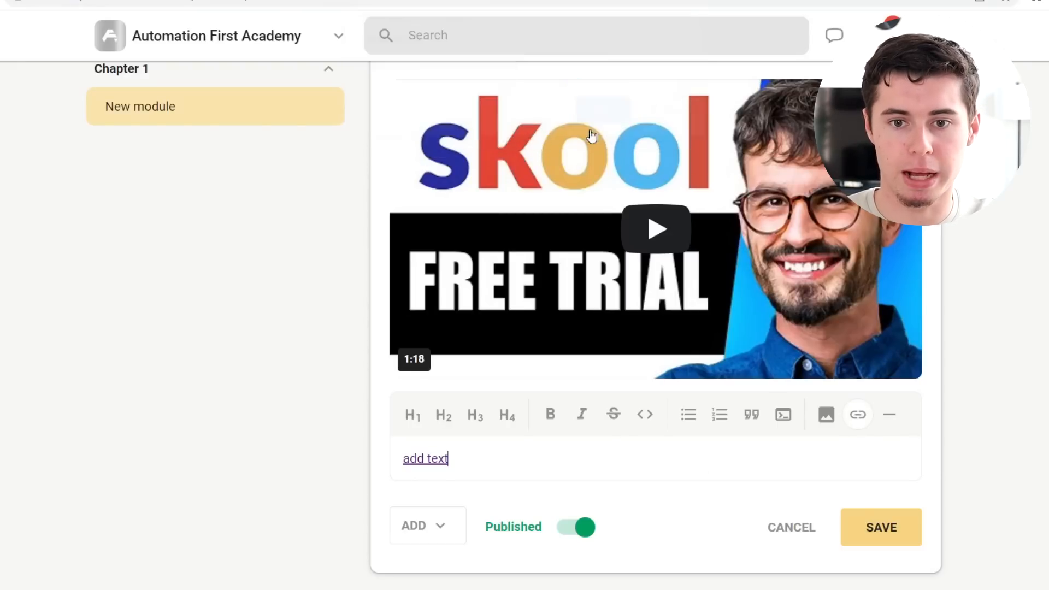
{"action": "left_click", "coordinate": [880, 532]}
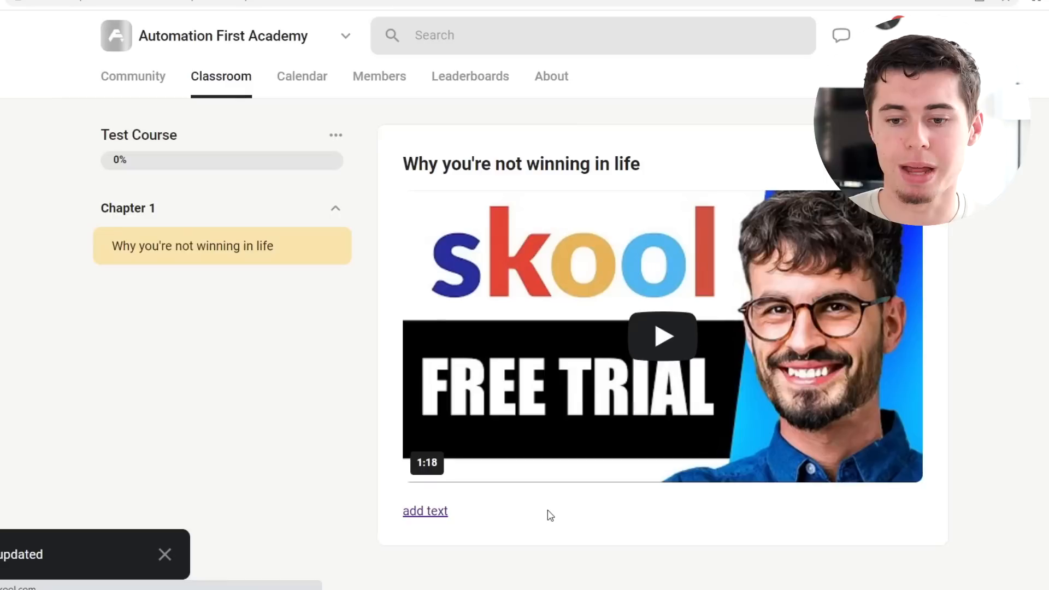
Step: Open the description link to check it, then close the YouTube tab
{"action": "left_click", "coordinate": [422, 511]}
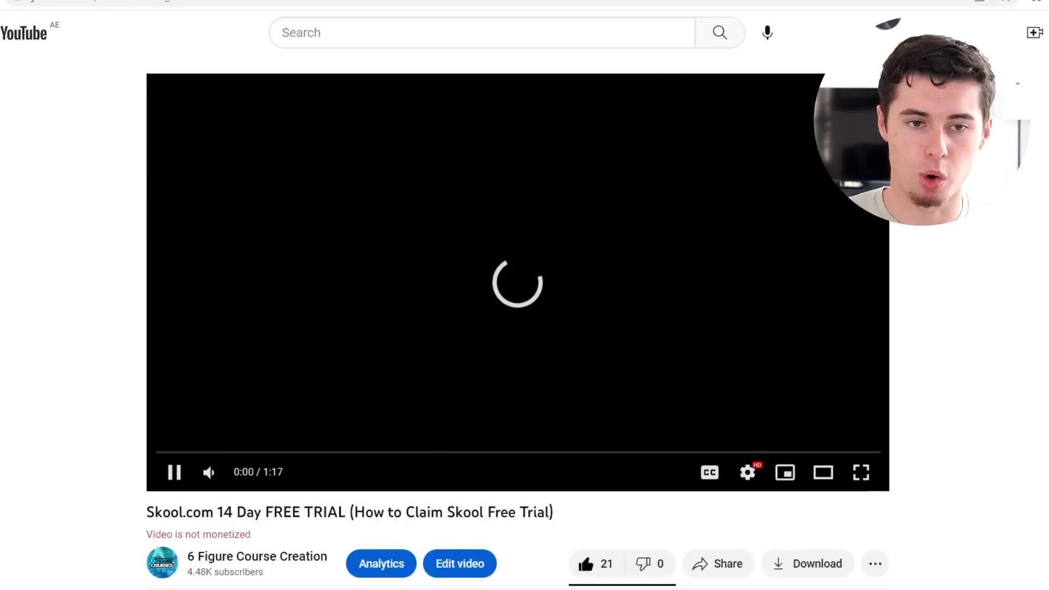
{"action": "key", "text": "ctrl+w"}
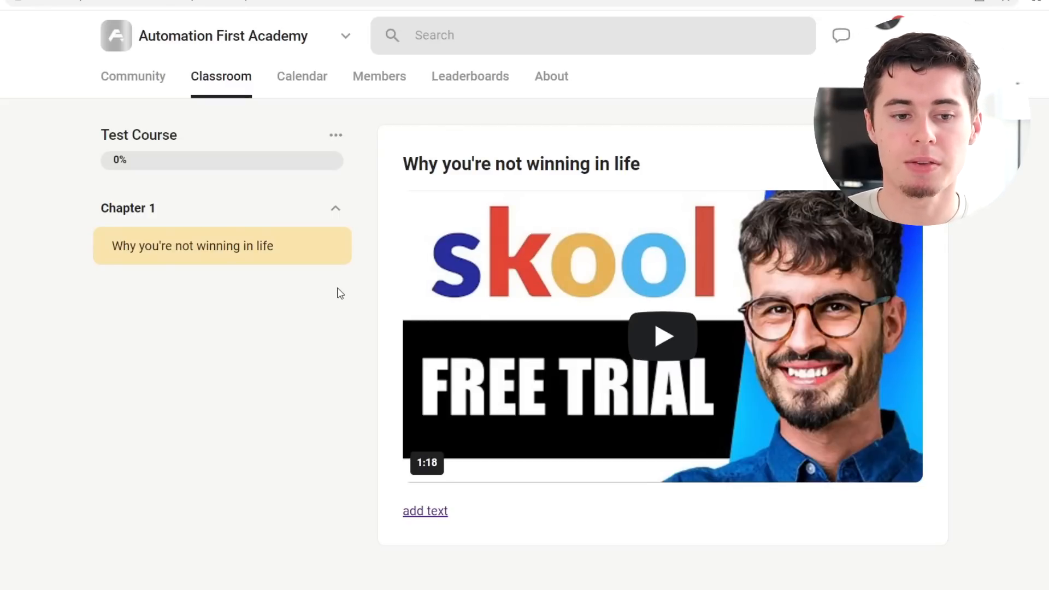
Step: Add two new modules to the Chapter 1 set
{"action": "mouse_move", "coordinate": [330, 207]}
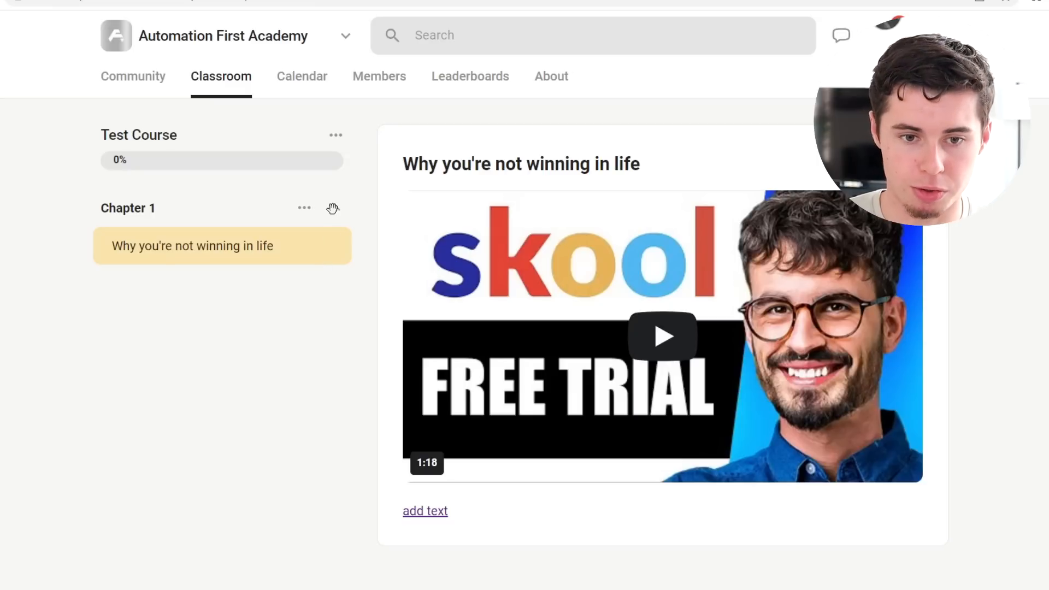
{"action": "left_click", "coordinate": [305, 210]}
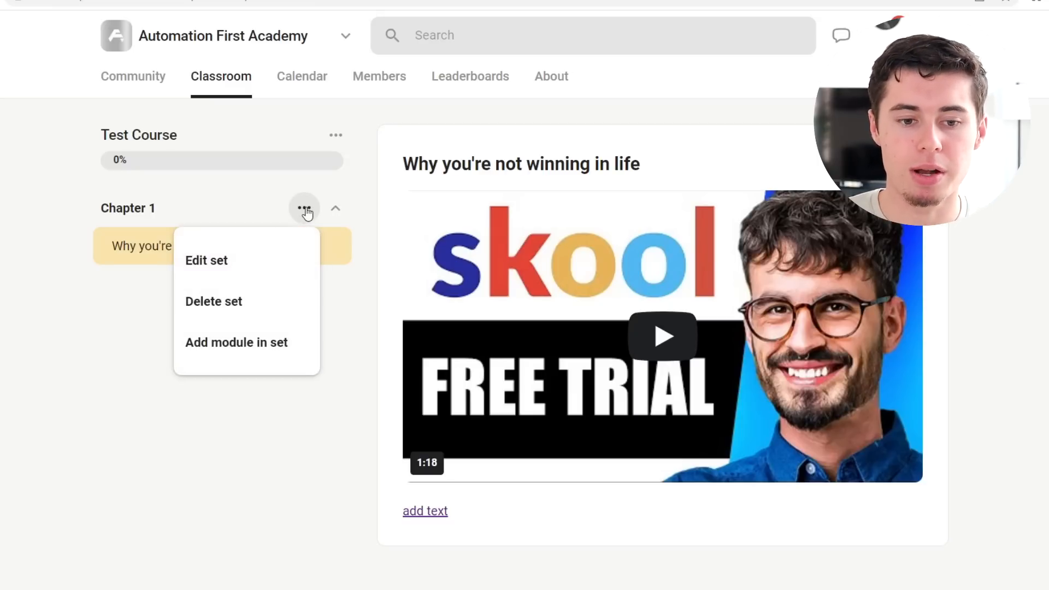
{"action": "left_click", "coordinate": [235, 344]}
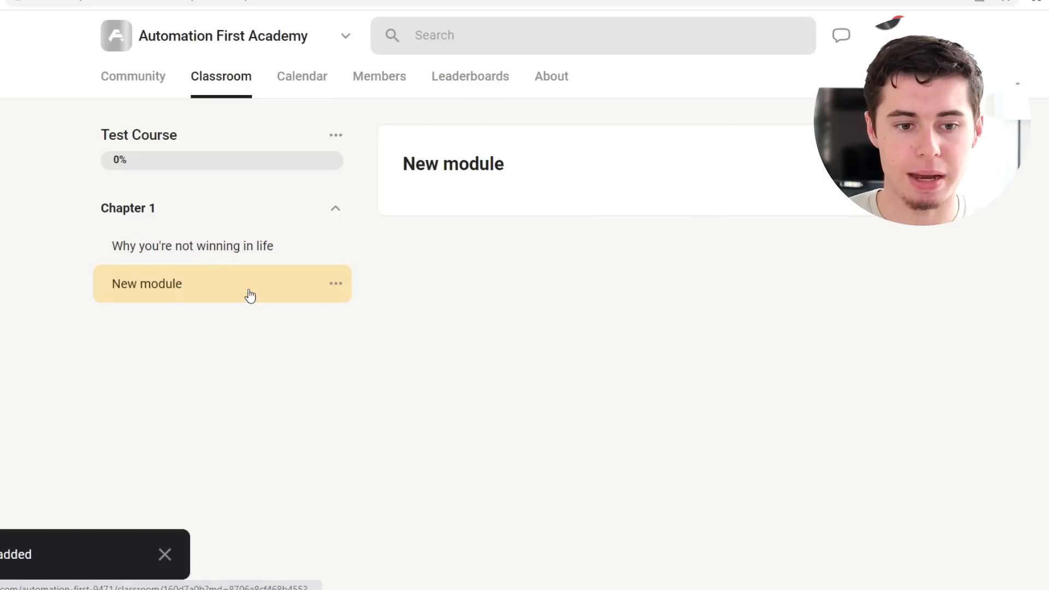
{"action": "left_click", "coordinate": [304, 208]}
{"action": "left_click", "coordinate": [316, 353]}
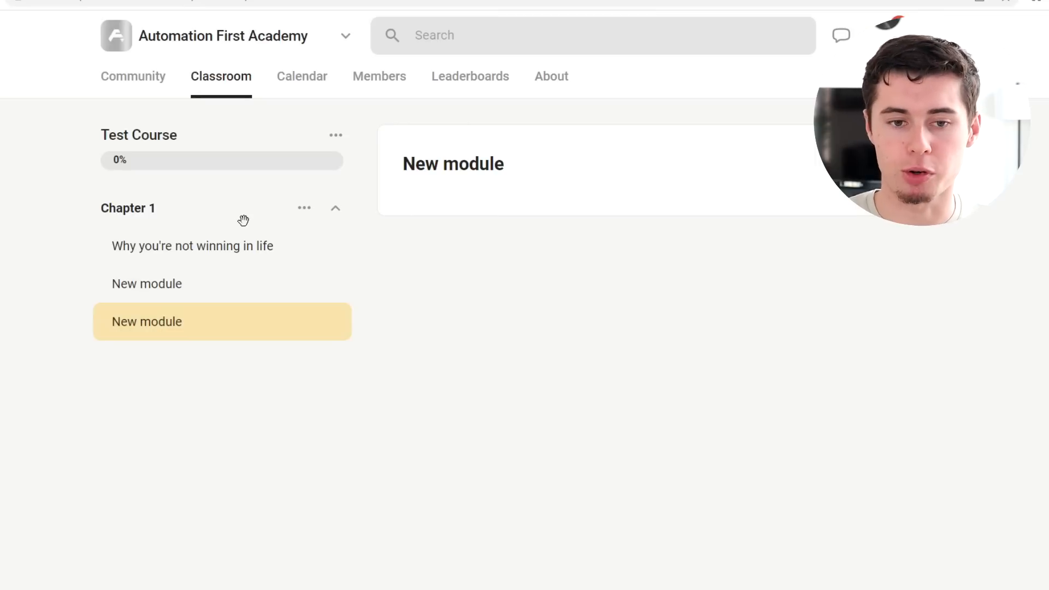
Step: Add a new set named Chapter 2 to Test Course
{"action": "left_click", "coordinate": [333, 137]}
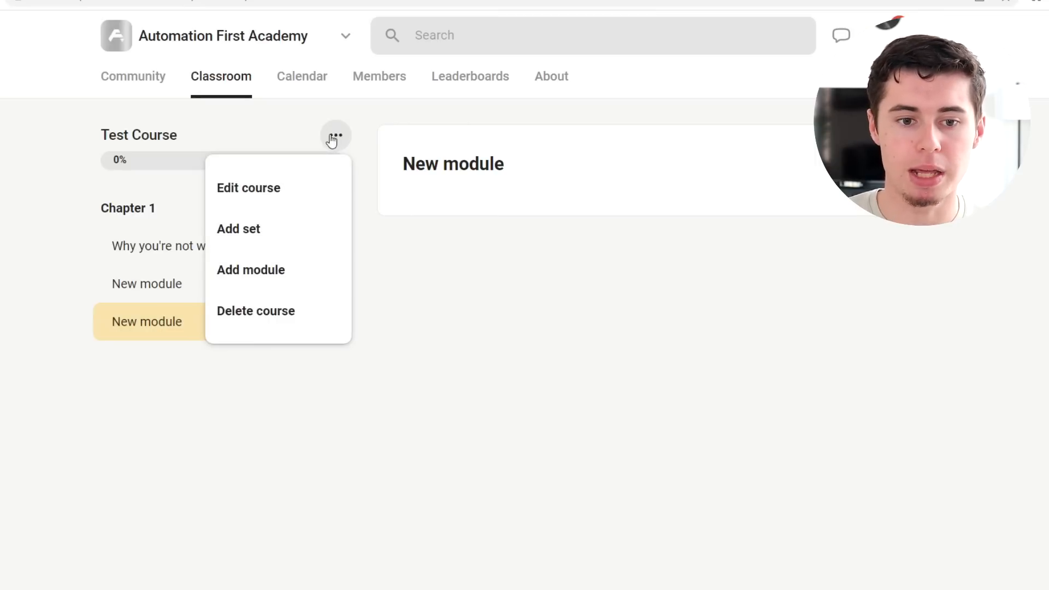
{"action": "left_click", "coordinate": [235, 228]}
{"action": "left_click", "coordinate": [480, 268]}
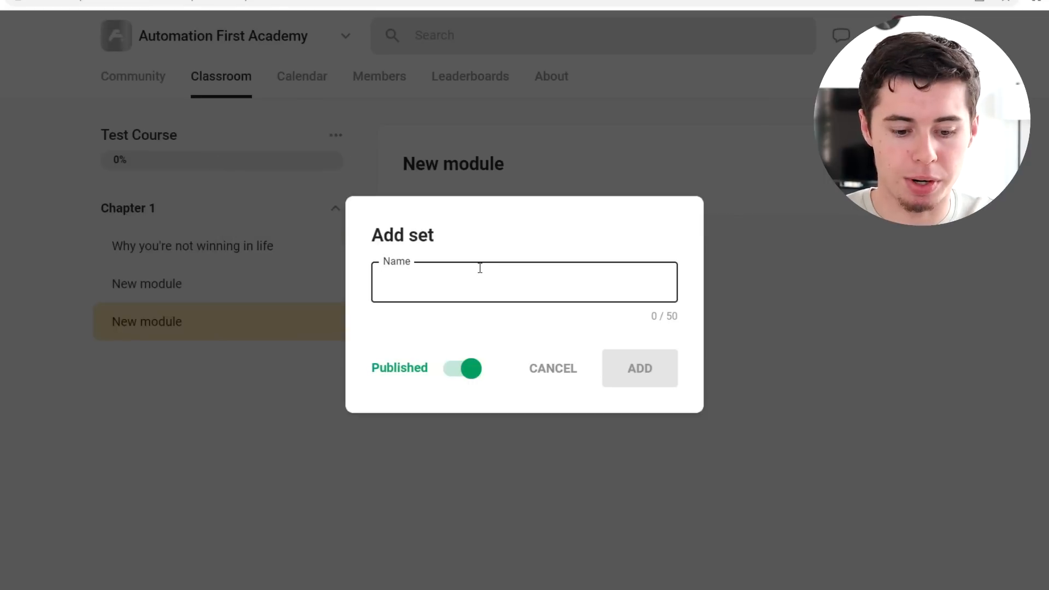
{"action": "type", "text": "Chaptyer 2"}
{"action": "key", "text": "BackSpace"}
{"action": "key", "text": "BackSpace"}
{"action": "key", "text": "BackSpace"}
{"action": "key", "text": "BackSpace"}
{"action": "key", "text": "BackSpace"}
{"action": "type", "text": "er 2"}
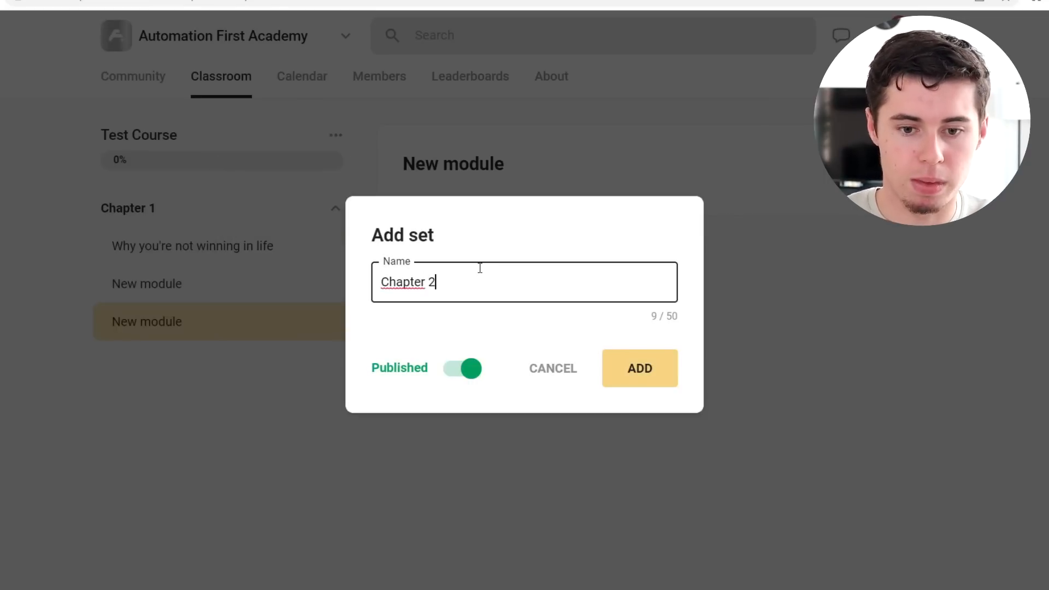
{"action": "key", "text": "Return"}
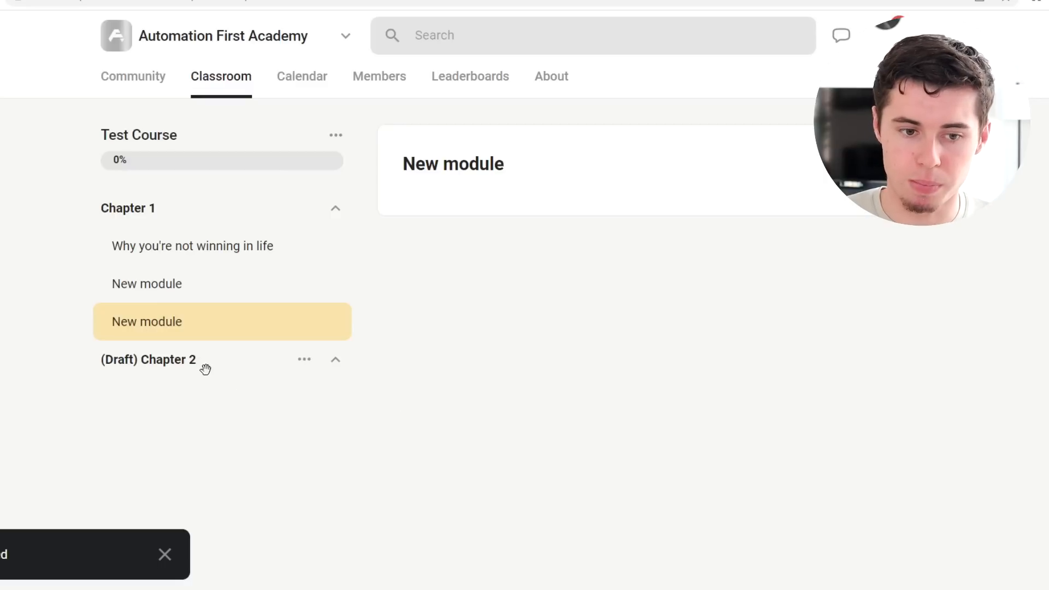
Step: Edit the Chapter 2 set to publish it
{"action": "left_click", "coordinate": [301, 371]}
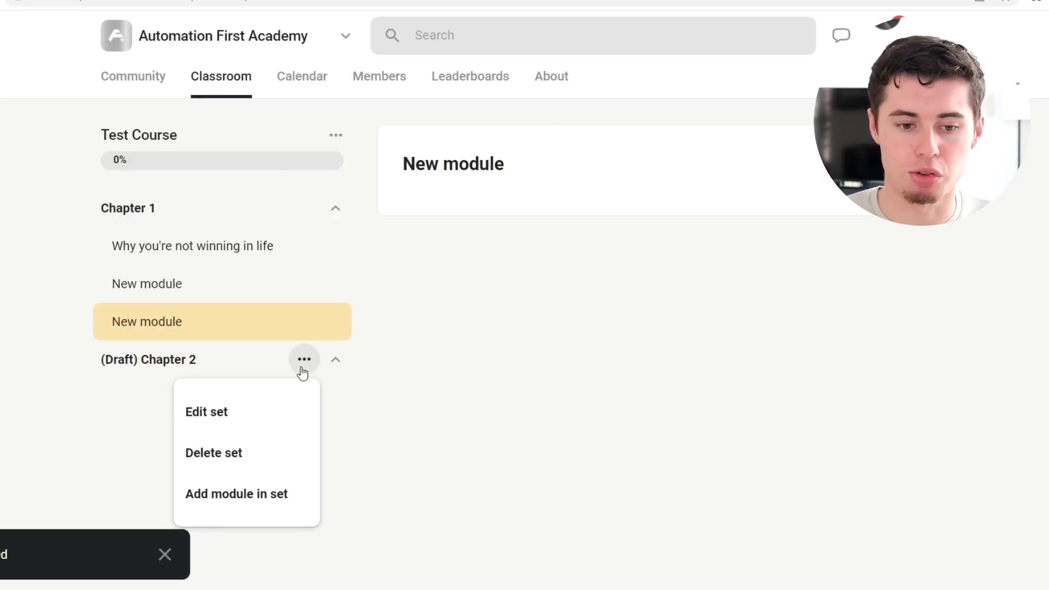
{"action": "left_click", "coordinate": [268, 420]}
{"action": "left_click", "coordinate": [452, 369]}
{"action": "left_click", "coordinate": [631, 375]}
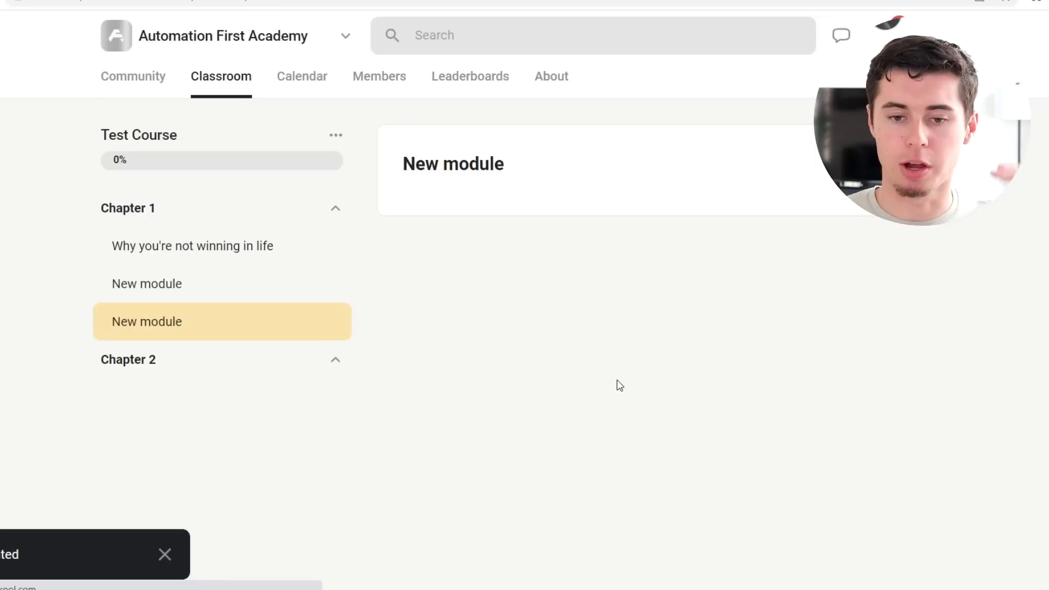
Step: Review the first module, then browse the community's Calendar page
{"action": "left_click", "coordinate": [198, 266]}
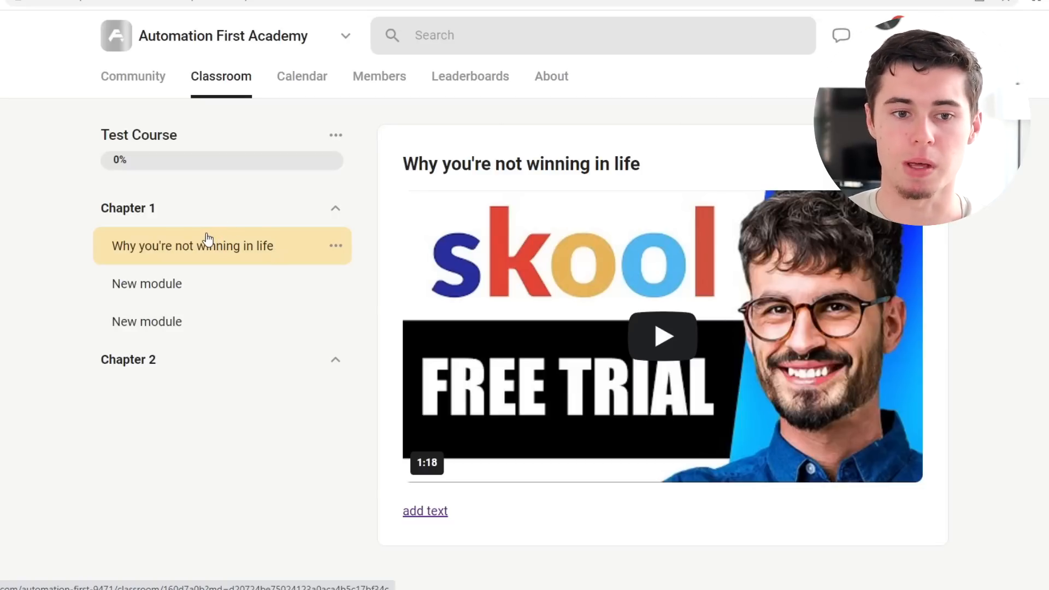
{"action": "left_click", "coordinate": [301, 79]}
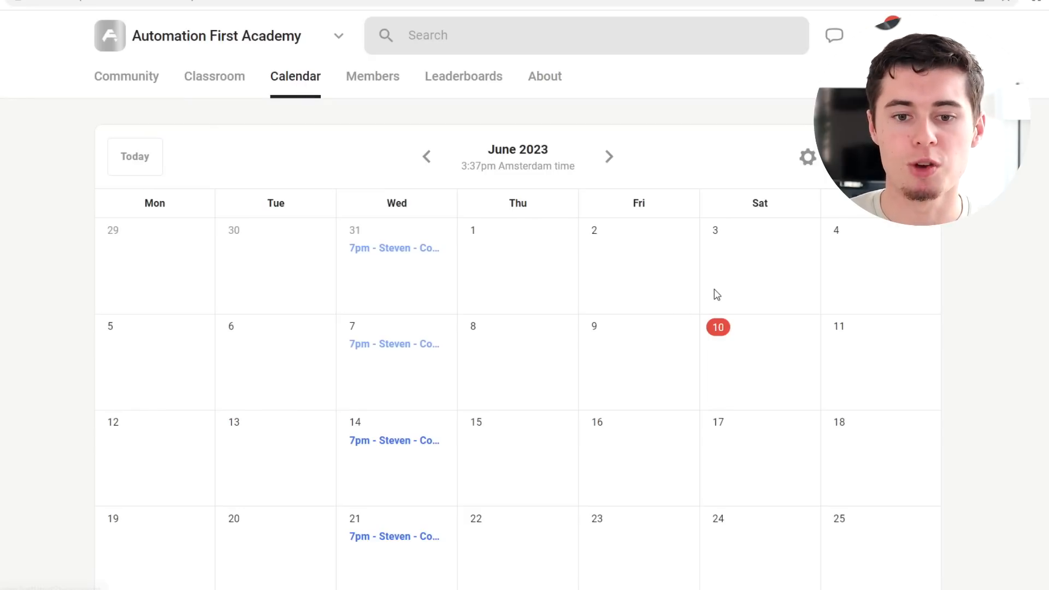
{"action": "scroll", "coordinate": [410, 391], "scroll_direction": "down", "scroll_amount": 2}
{"action": "scroll", "coordinate": [410, 346], "scroll_direction": "up", "scroll_amount": 2}
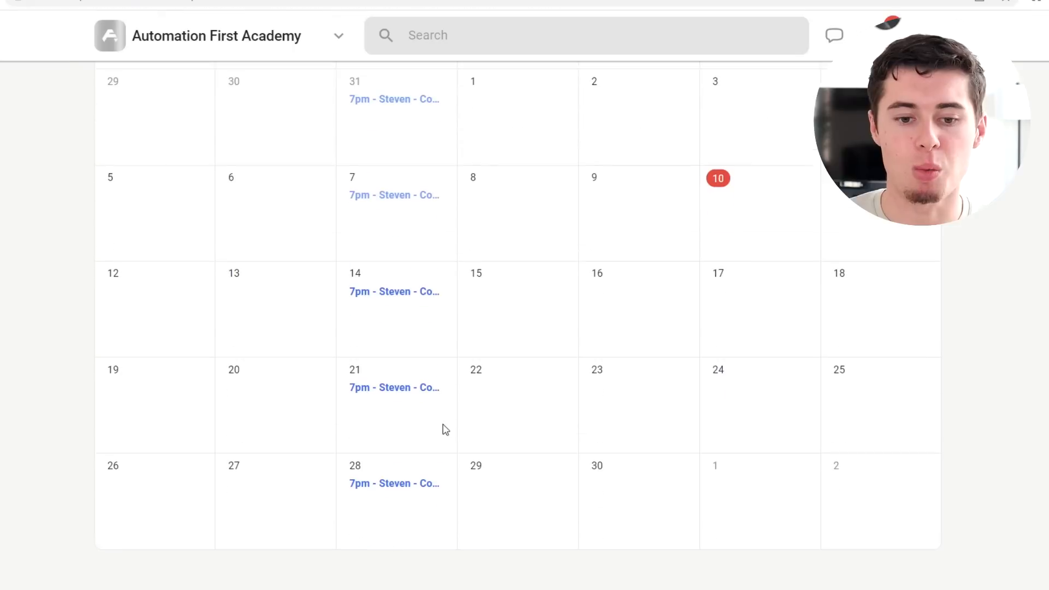
{"action": "scroll", "coordinate": [445, 429], "scroll_direction": "down", "scroll_amount": 3}
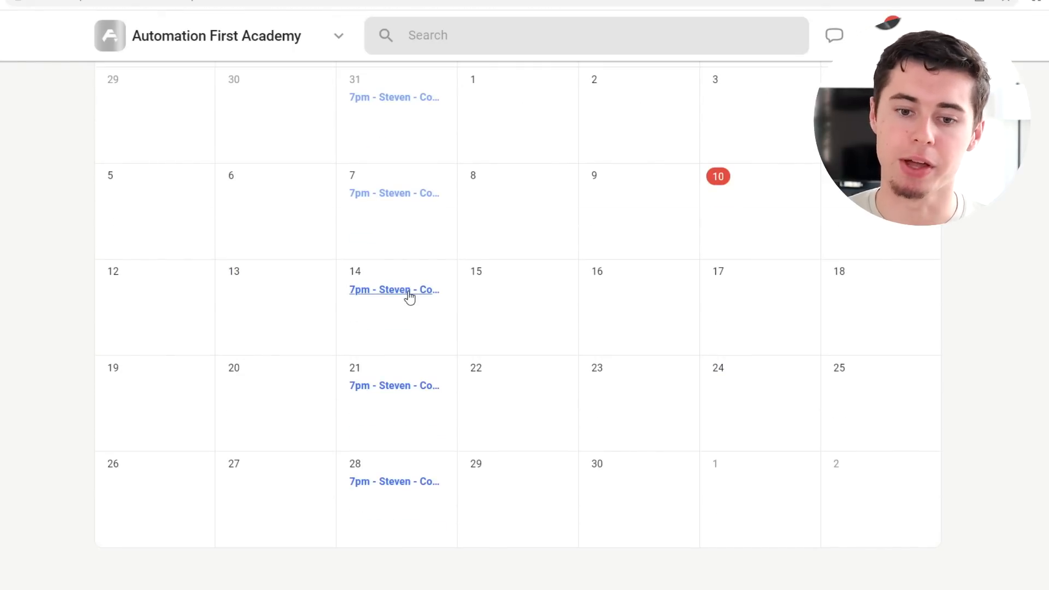
{"action": "scroll", "coordinate": [669, 314], "scroll_direction": "up", "scroll_amount": 2}
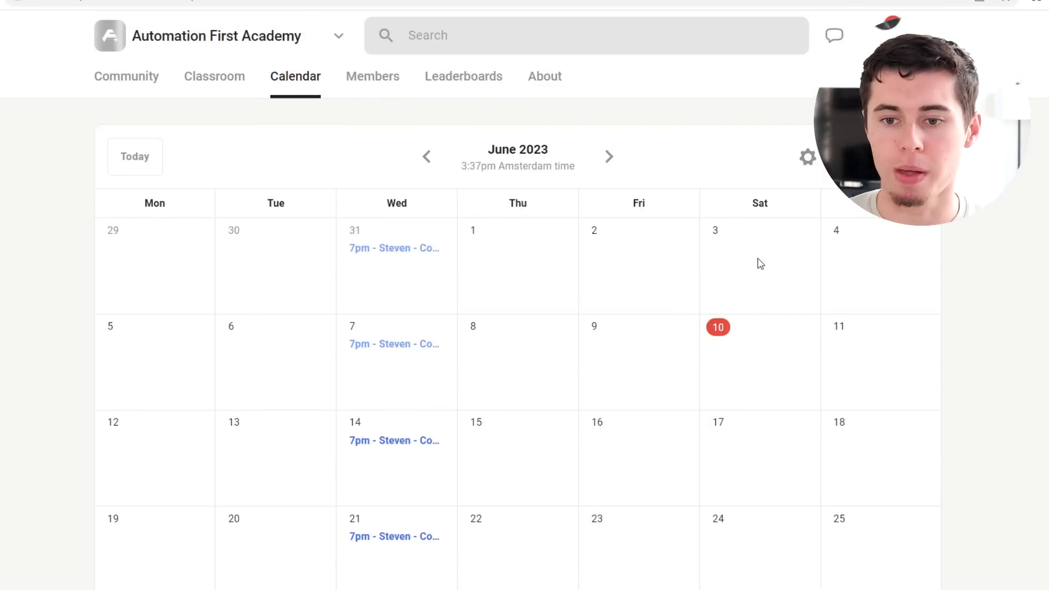
Step: Open the calendar settings and start a new event titled Coaching call
{"action": "left_click", "coordinate": [808, 158]}
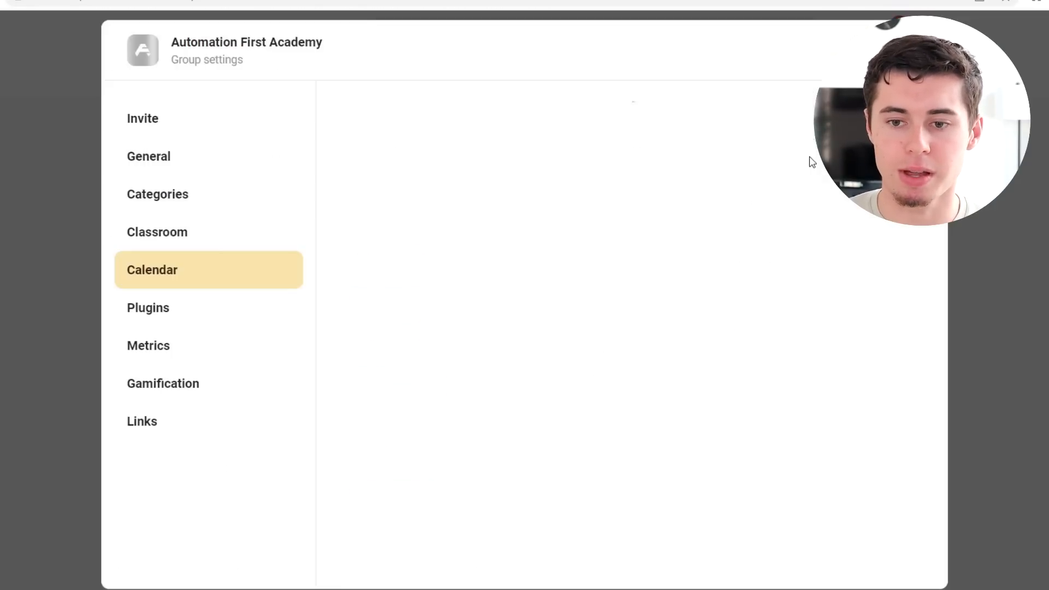
{"action": "left_click", "coordinate": [815, 119]}
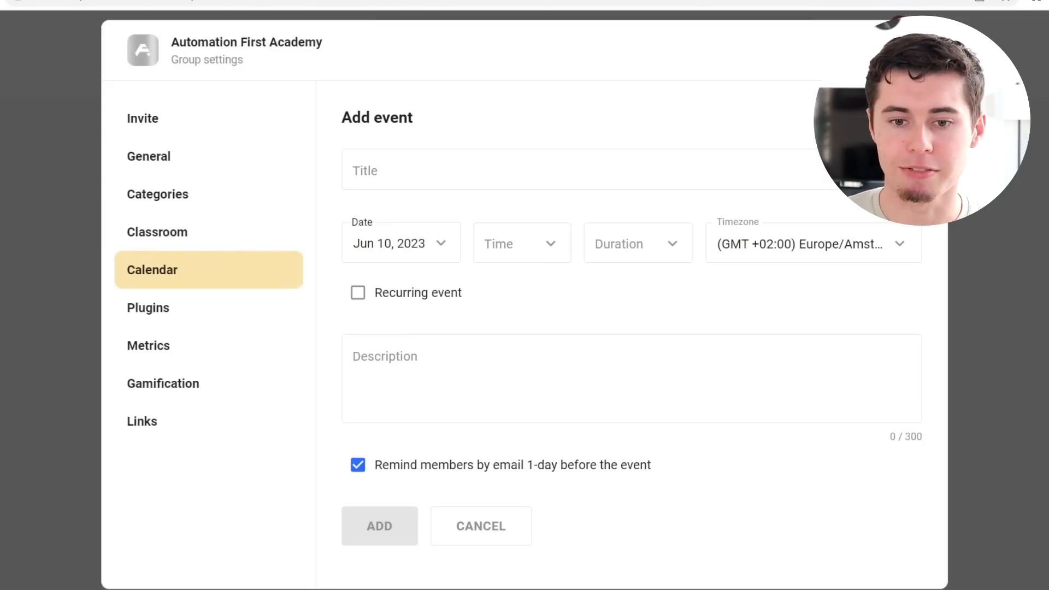
{"action": "left_click", "coordinate": [432, 183]}
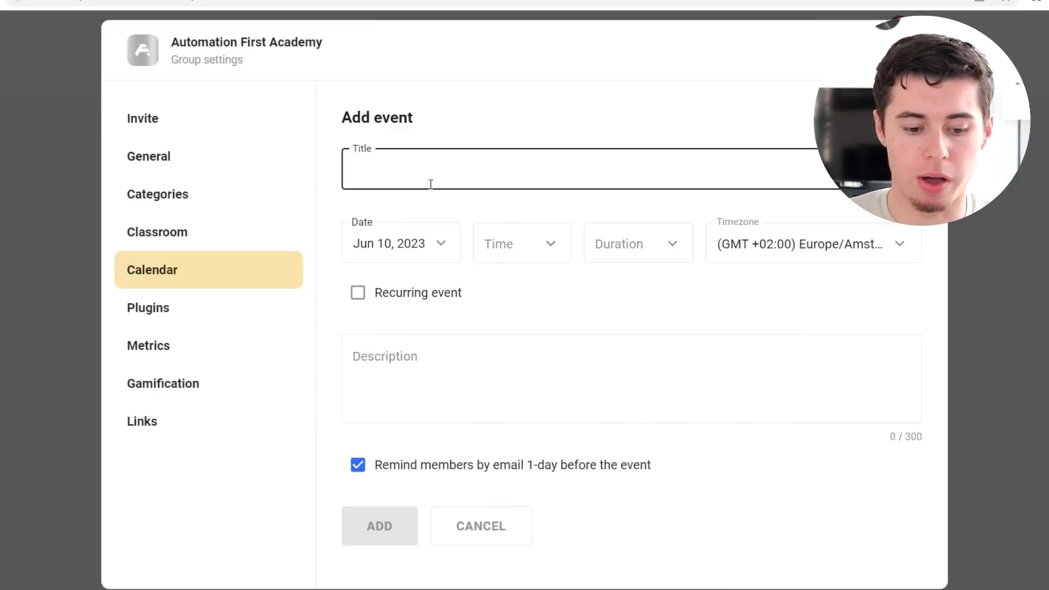
{"action": "type", "text": "Coachin"}
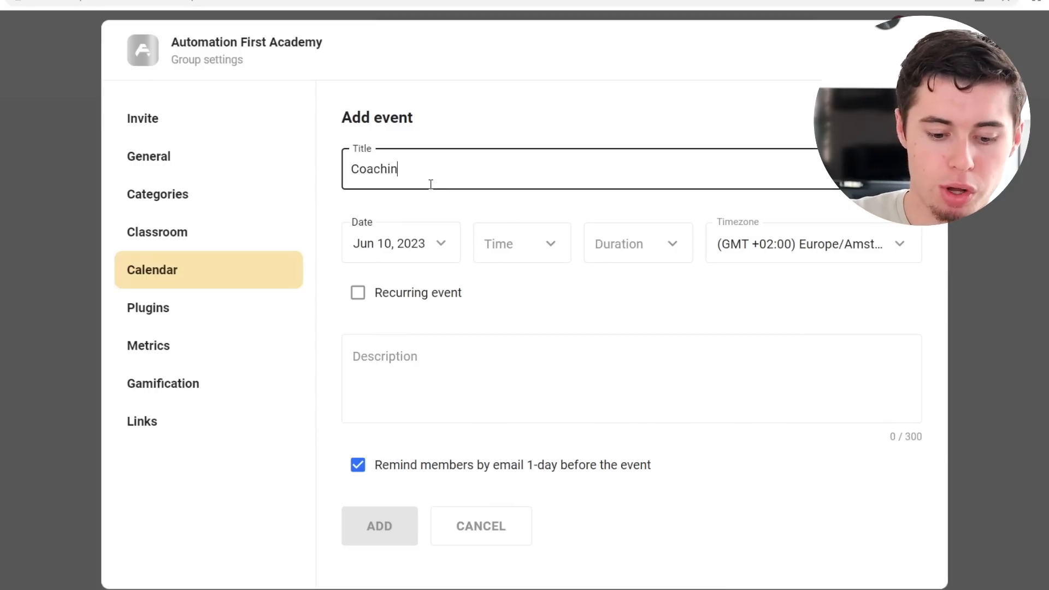
{"action": "type", "text": "g call"}
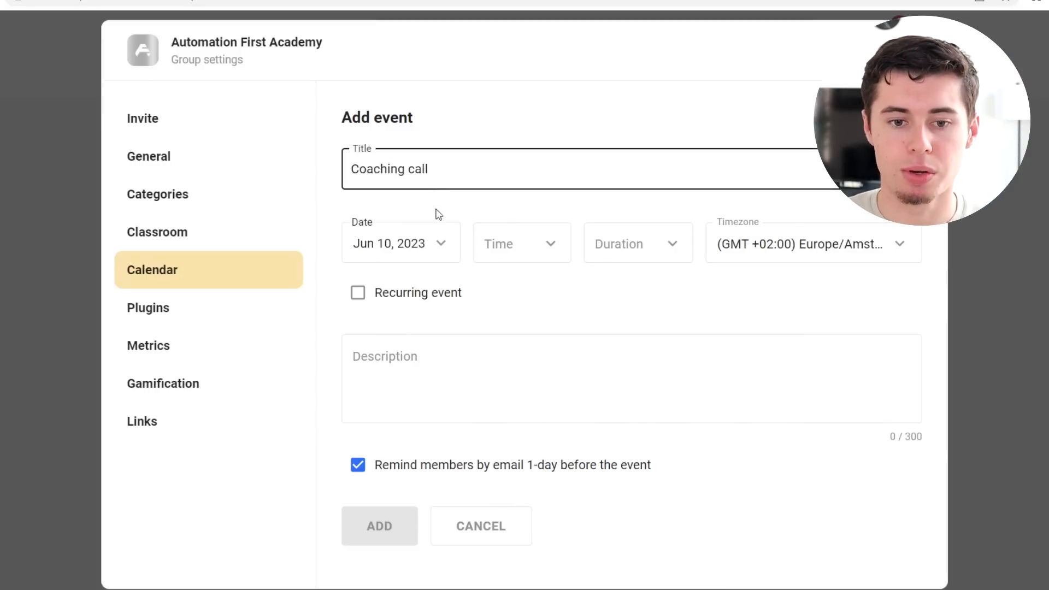
Step: Set the event's date to Jun 16, 2023, time to 4am and duration to 4 hours
{"action": "left_click", "coordinate": [427, 245]}
{"action": "left_click", "coordinate": [538, 443]}
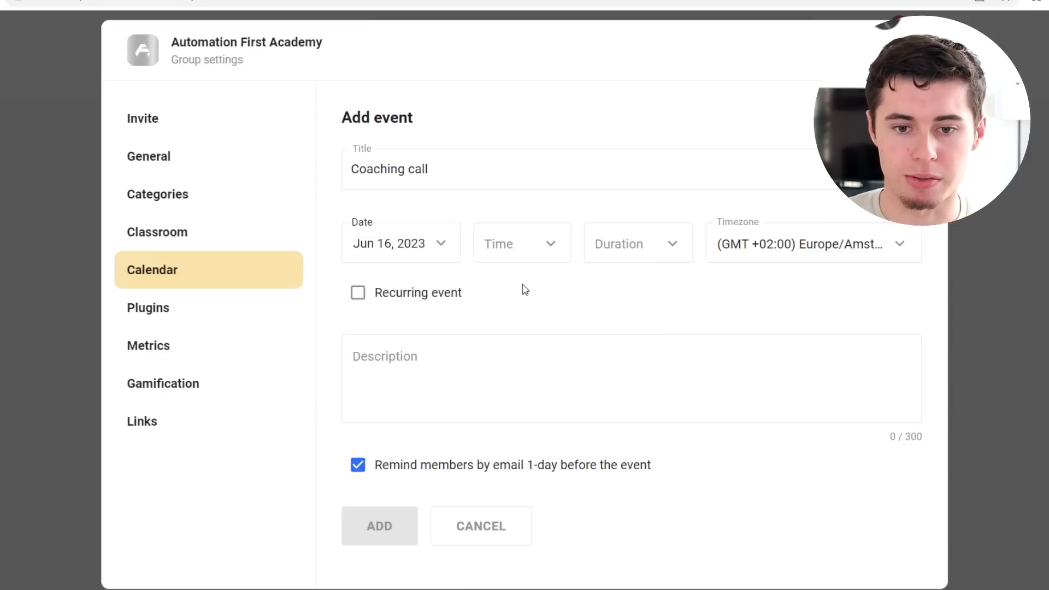
{"action": "left_click", "coordinate": [523, 258]}
{"action": "left_click", "coordinate": [523, 437]}
{"action": "left_click", "coordinate": [632, 235]}
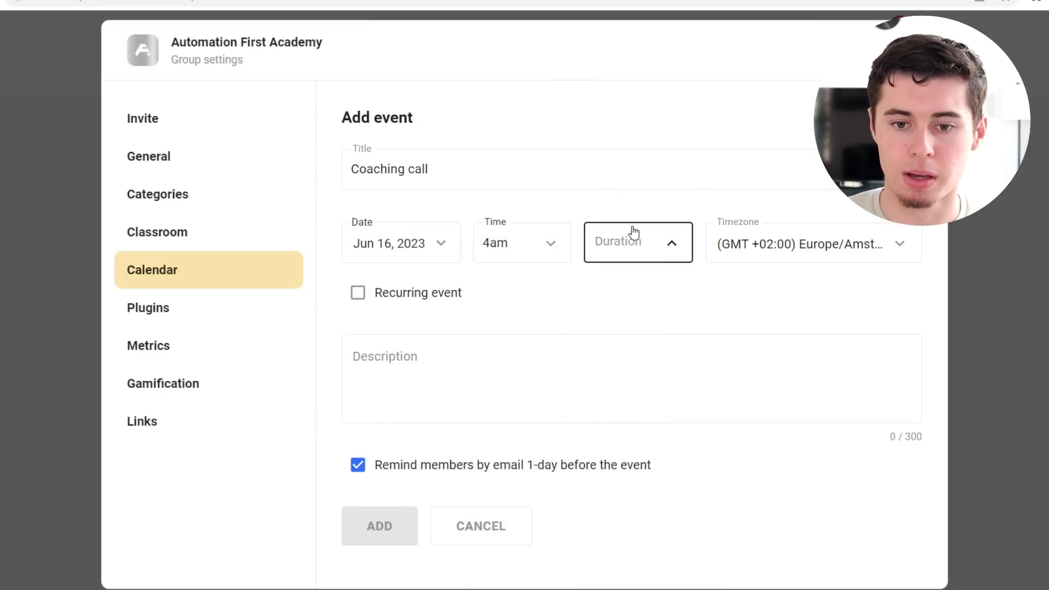
{"action": "left_click", "coordinate": [640, 392]}
Step: Change the event's start time to 5pm
{"action": "left_click", "coordinate": [547, 252]}
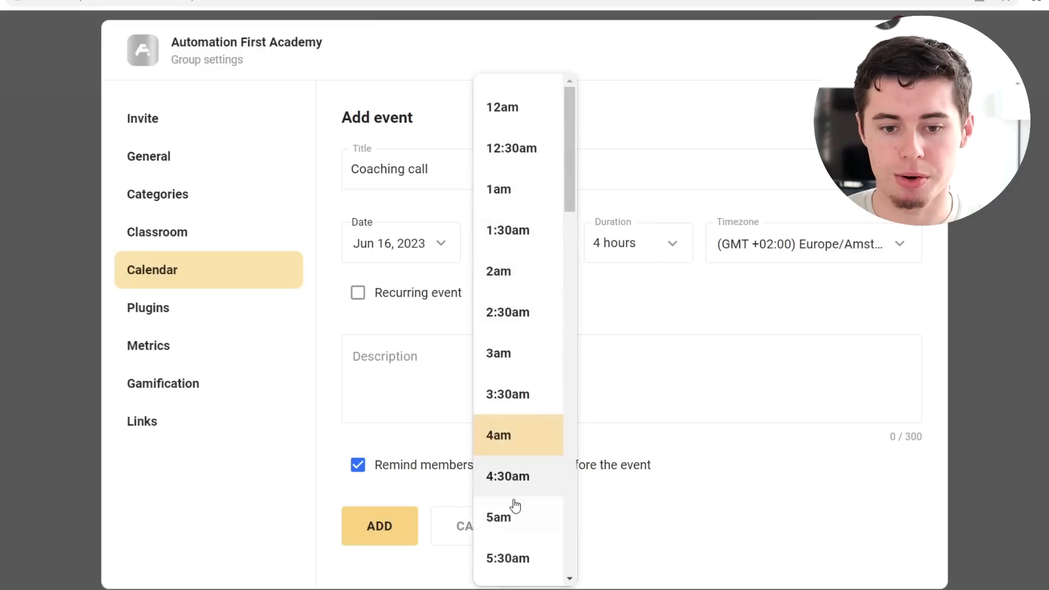
{"action": "scroll", "coordinate": [514, 494], "scroll_direction": "down", "scroll_amount": 15}
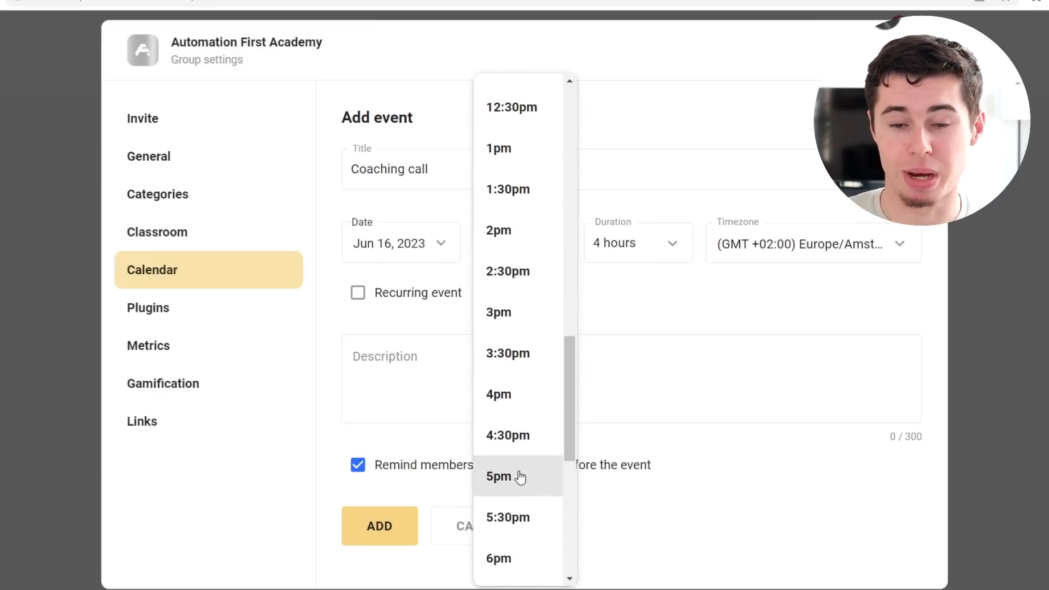
{"action": "left_click", "coordinate": [516, 489]}
{"action": "left_click", "coordinate": [825, 257]}
{"action": "left_click", "coordinate": [597, 310]}
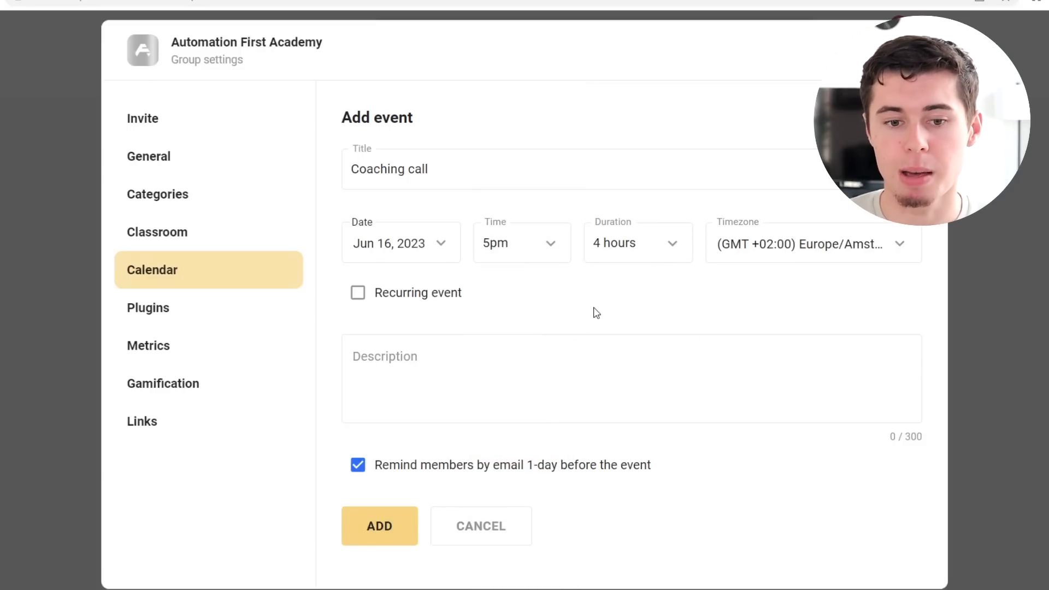
Step: Make the event recurring, repeating every 3 weeks
{"action": "left_click", "coordinate": [359, 294]}
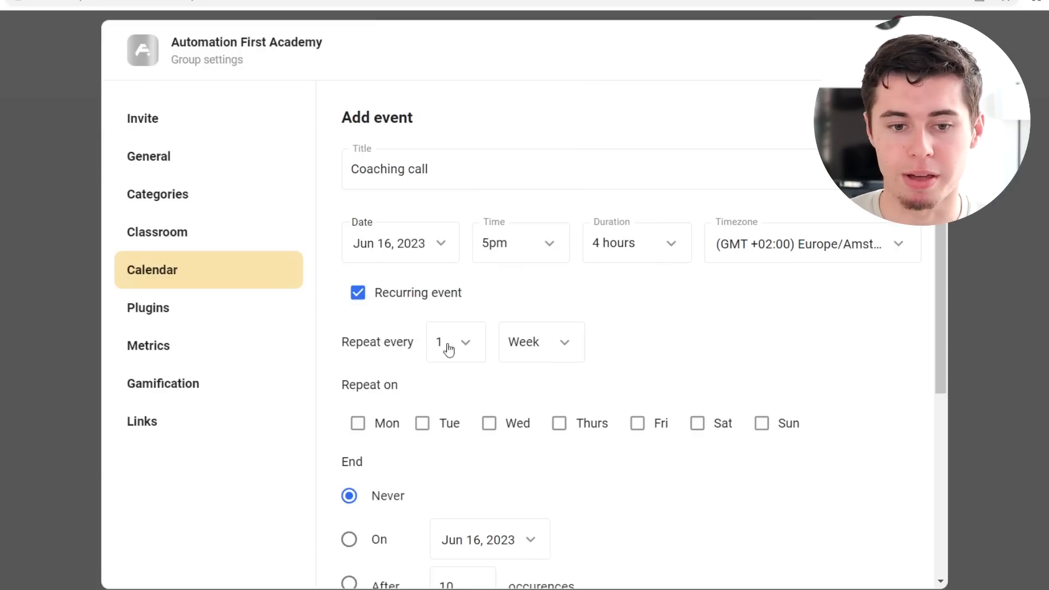
{"action": "scroll", "coordinate": [492, 383], "scroll_direction": "down", "scroll_amount": 3}
{"action": "left_click", "coordinate": [443, 186]}
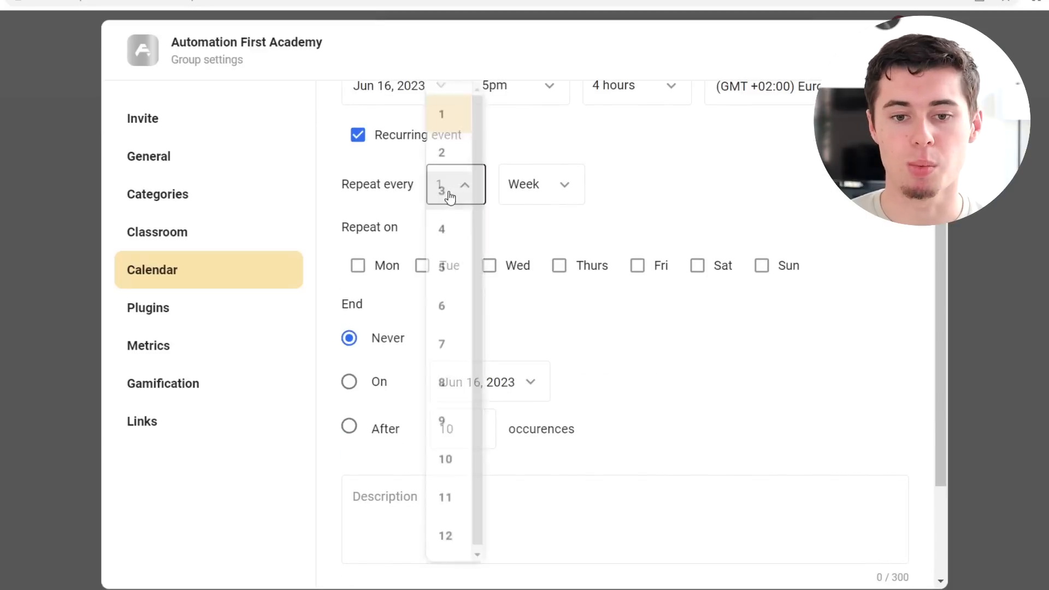
{"action": "left_click", "coordinate": [444, 187]}
{"action": "left_click", "coordinate": [552, 184]}
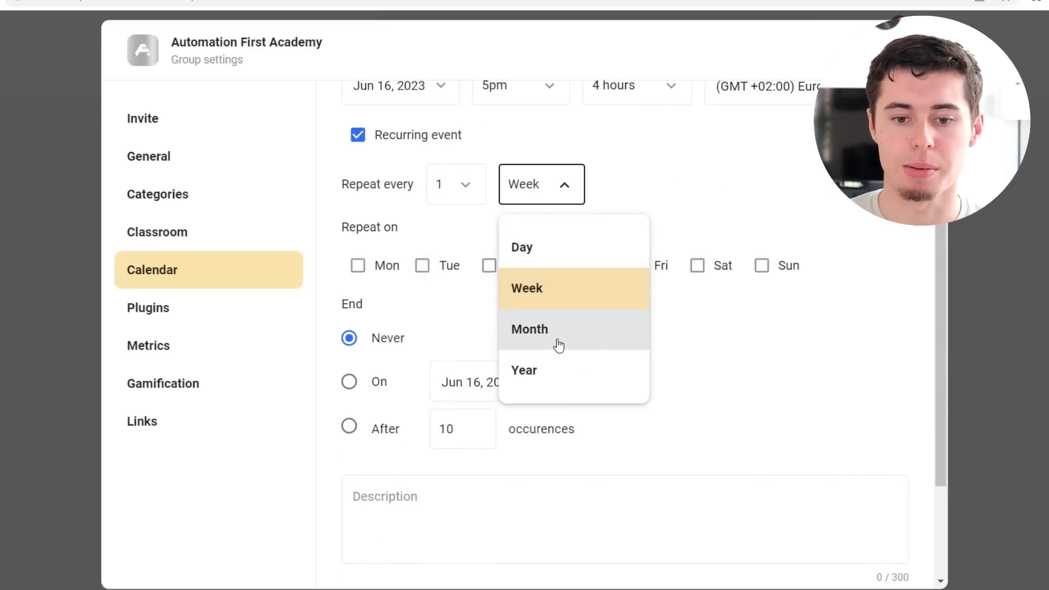
{"action": "left_click", "coordinate": [686, 182]}
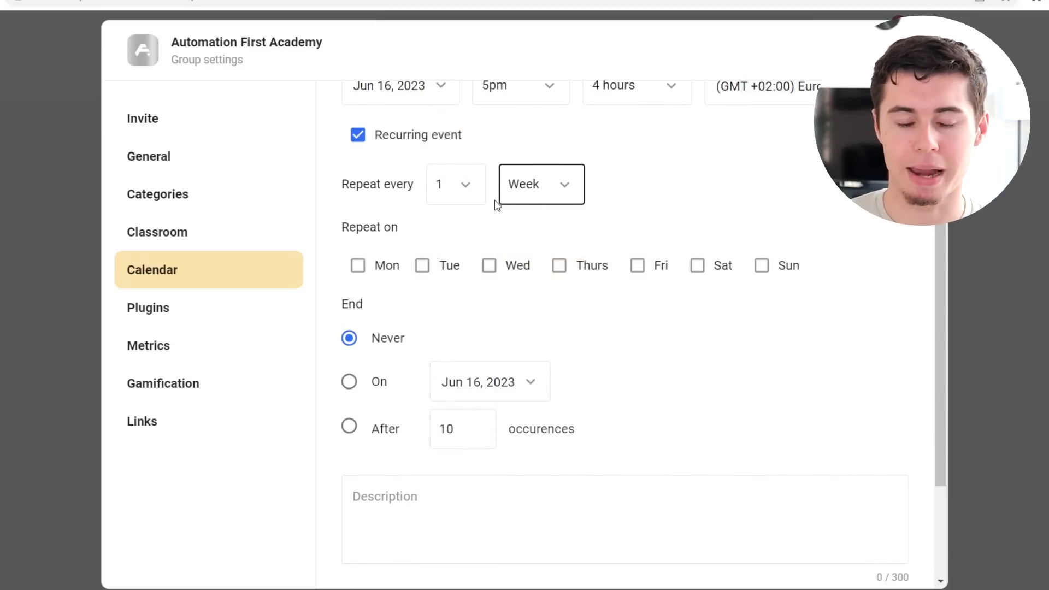
{"action": "left_click", "coordinate": [452, 190]}
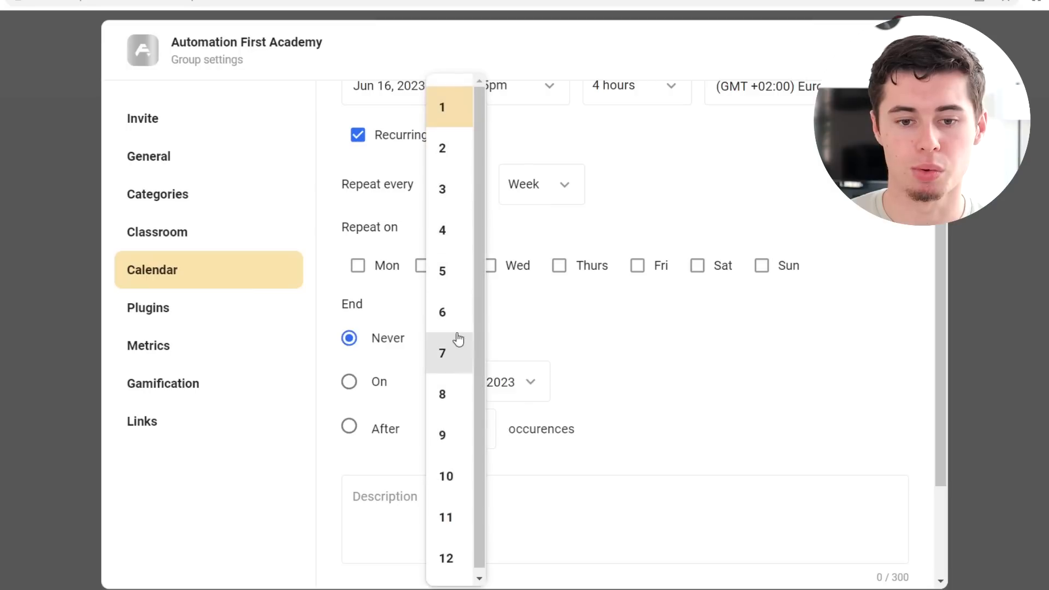
{"action": "left_click", "coordinate": [455, 187]}
Step: Set the recurring event to repeat on Monday, Tuesday and Thursday
{"action": "left_click", "coordinate": [368, 268]}
{"action": "left_click", "coordinate": [425, 269]}
{"action": "left_click", "coordinate": [562, 269]}
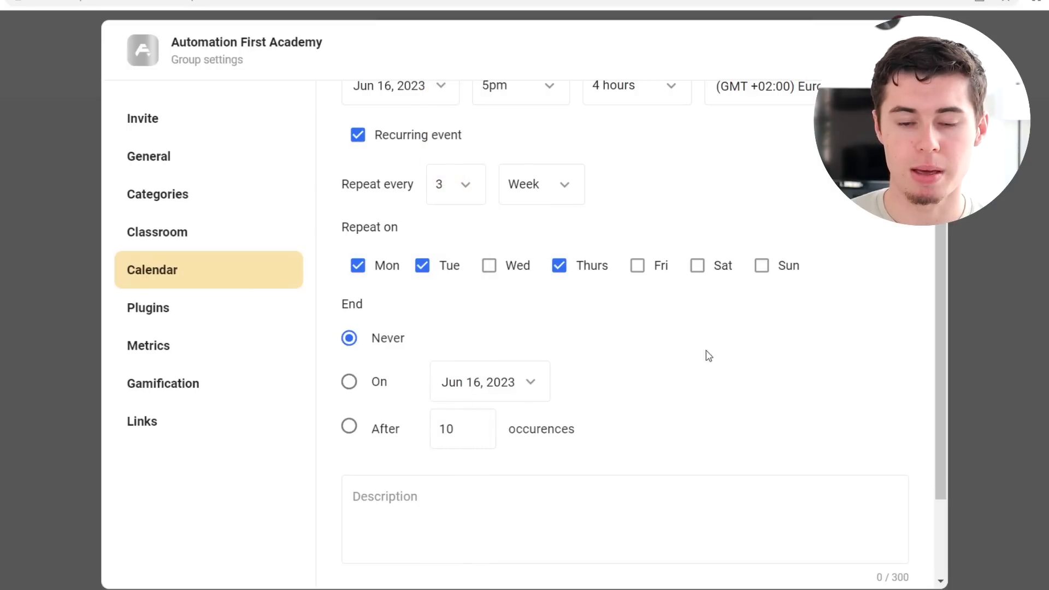
{"action": "scroll", "coordinate": [711, 352], "scroll_direction": "down", "scroll_amount": 3}
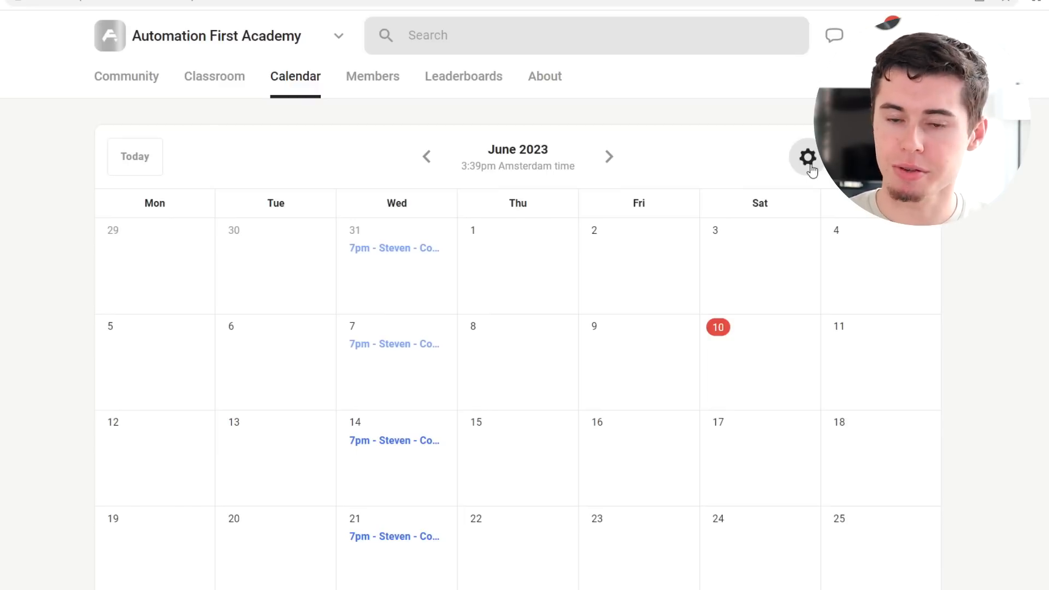
Step: Open the community's Members page and review the member filter options
{"action": "left_click", "coordinate": [384, 90]}
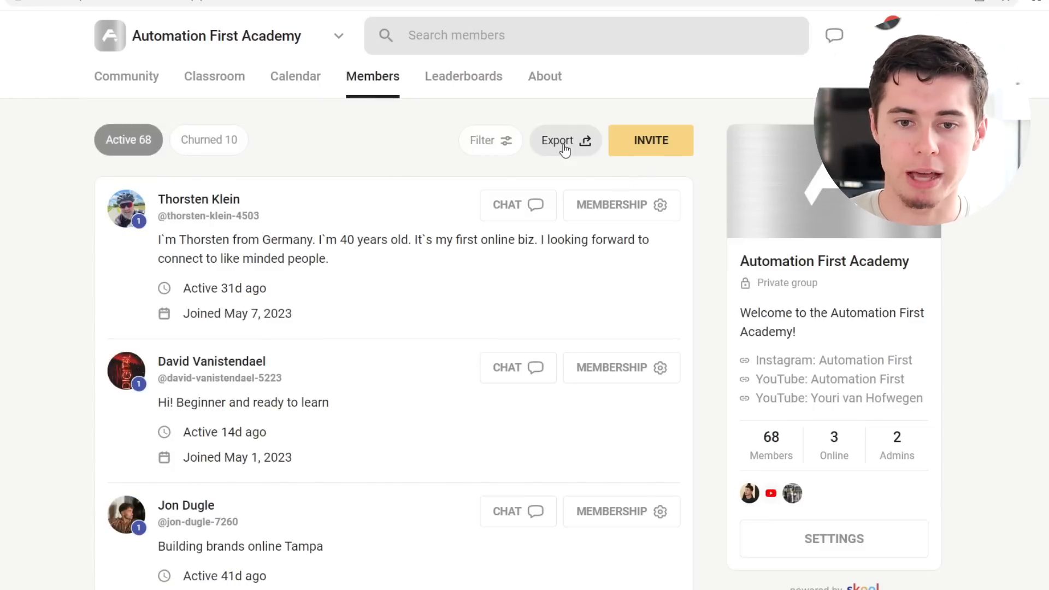
{"action": "left_click", "coordinate": [498, 143]}
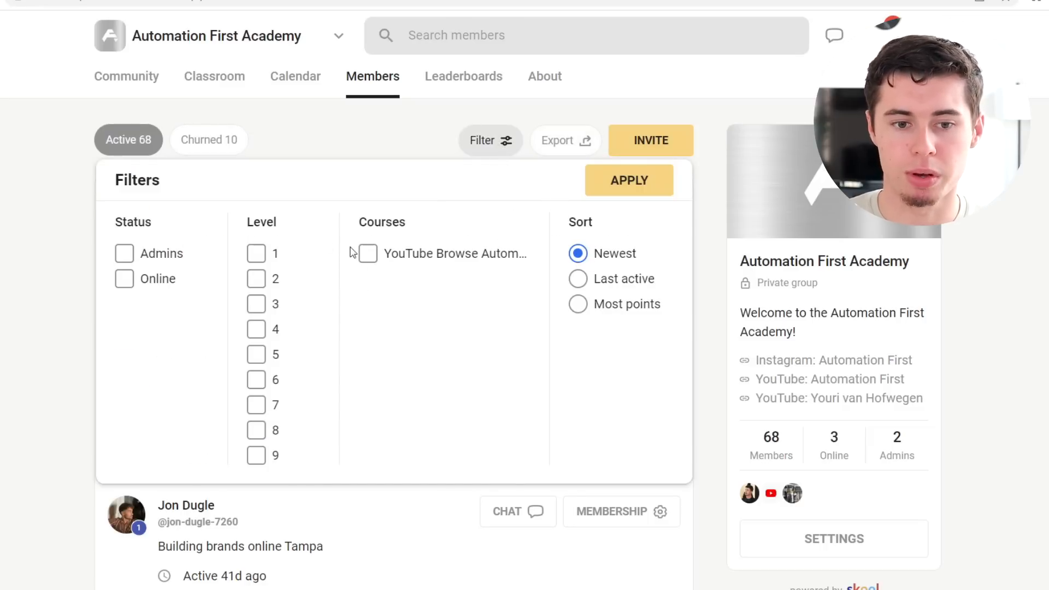
{"action": "left_click", "coordinate": [1037, 335]}
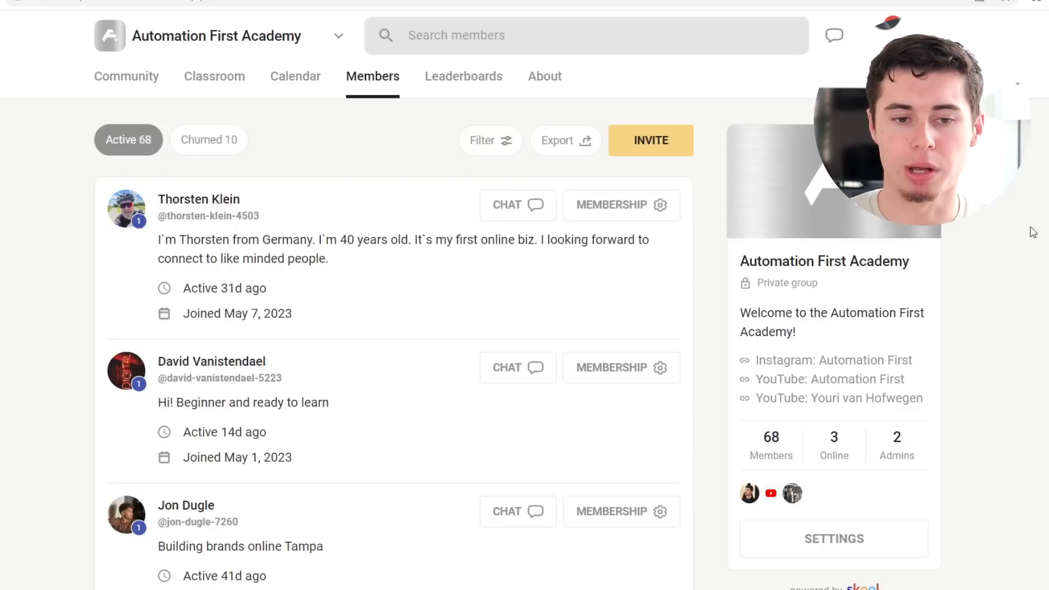